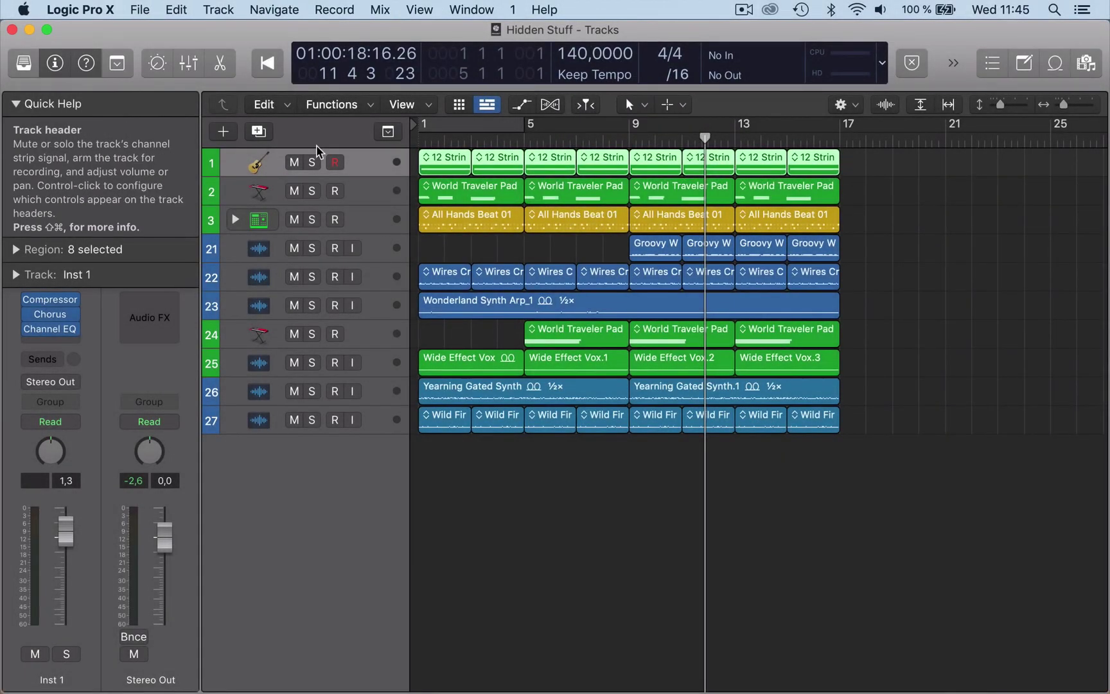
Step: Open the Logic Pro X menu to reach the Preferences categories
click(81, 9)
Step: In General > Editing preferences, set Right Mouse Button to 'Is Assignable to a Tool'
mouse_move(106, 58)
click(289, 58)
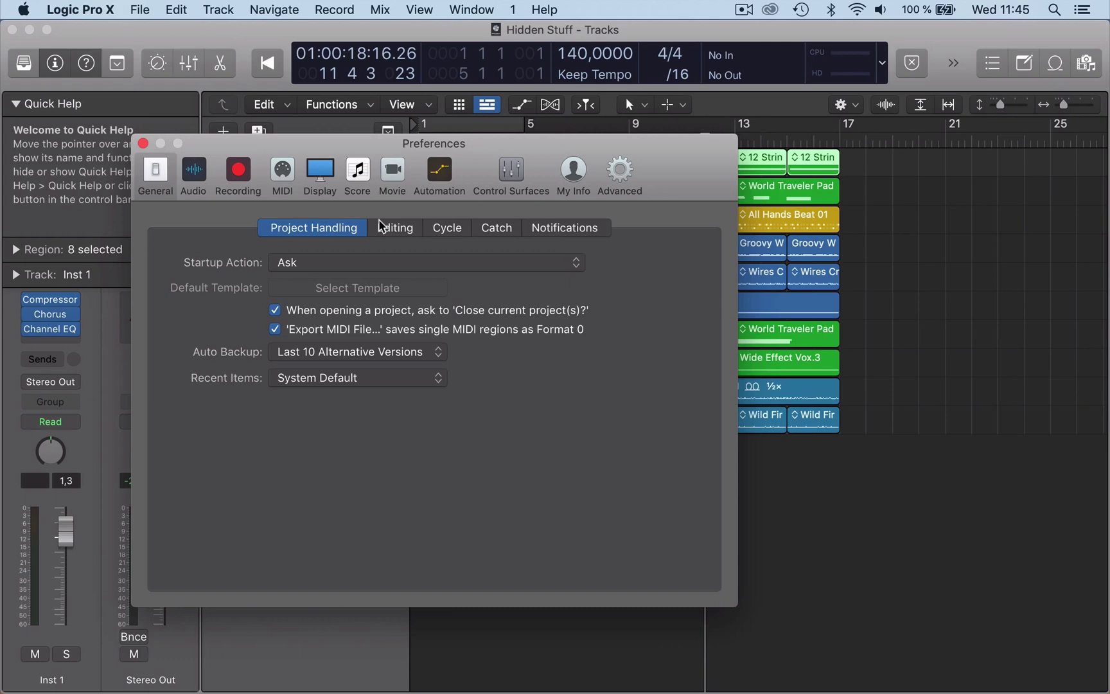
click(381, 225)
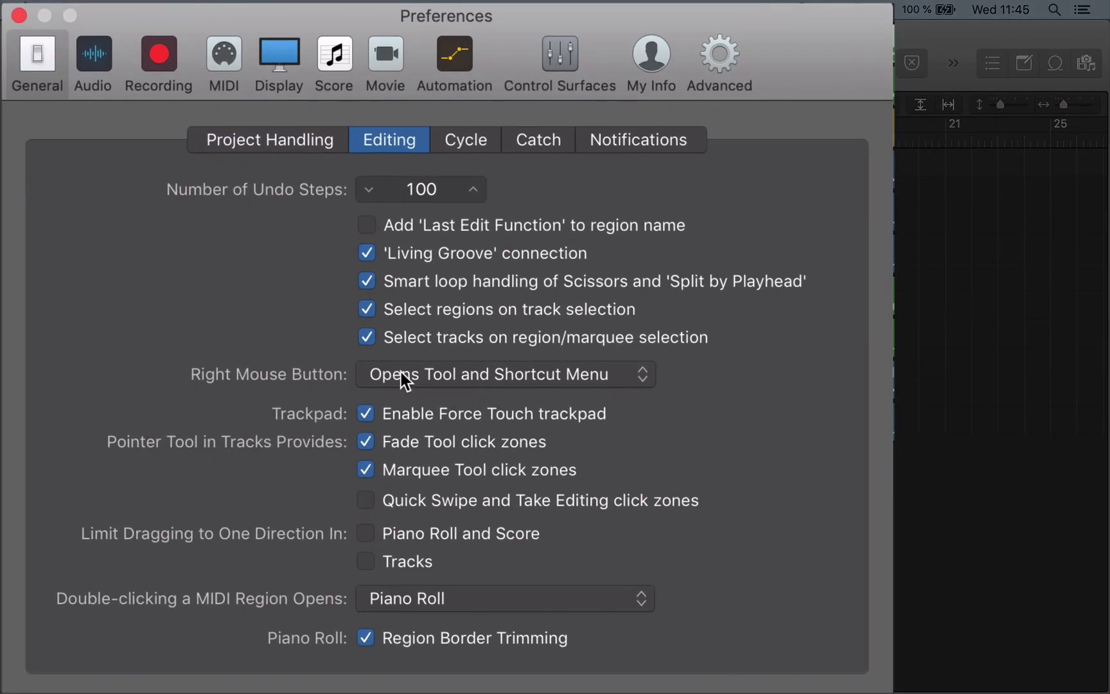
click(493, 371)
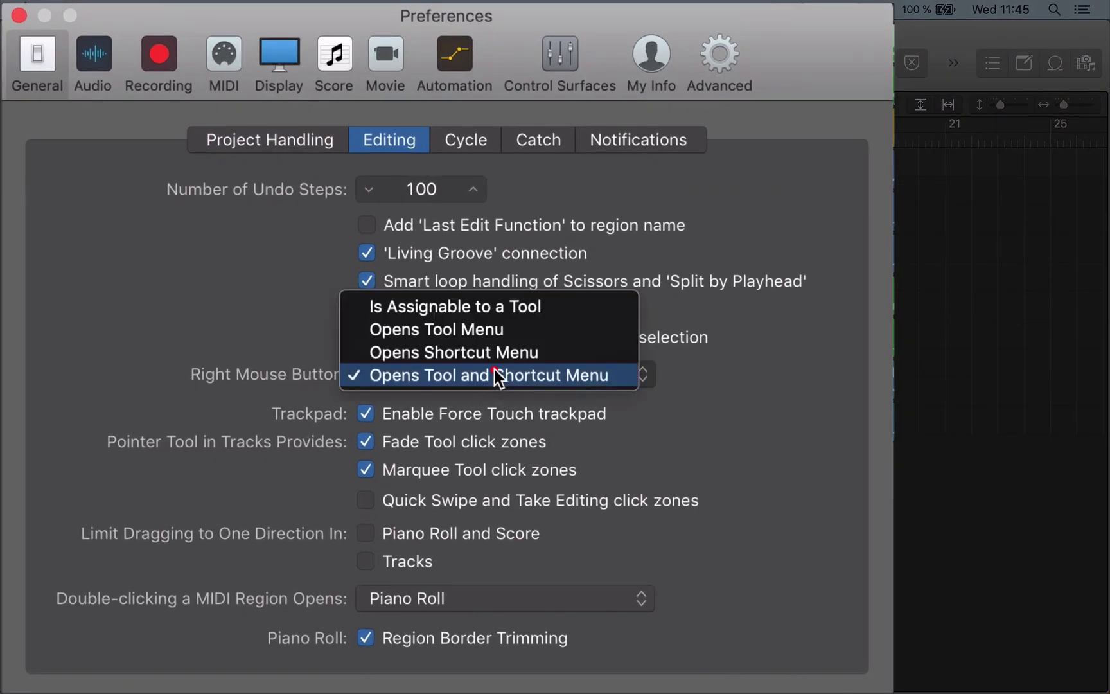
click(426, 306)
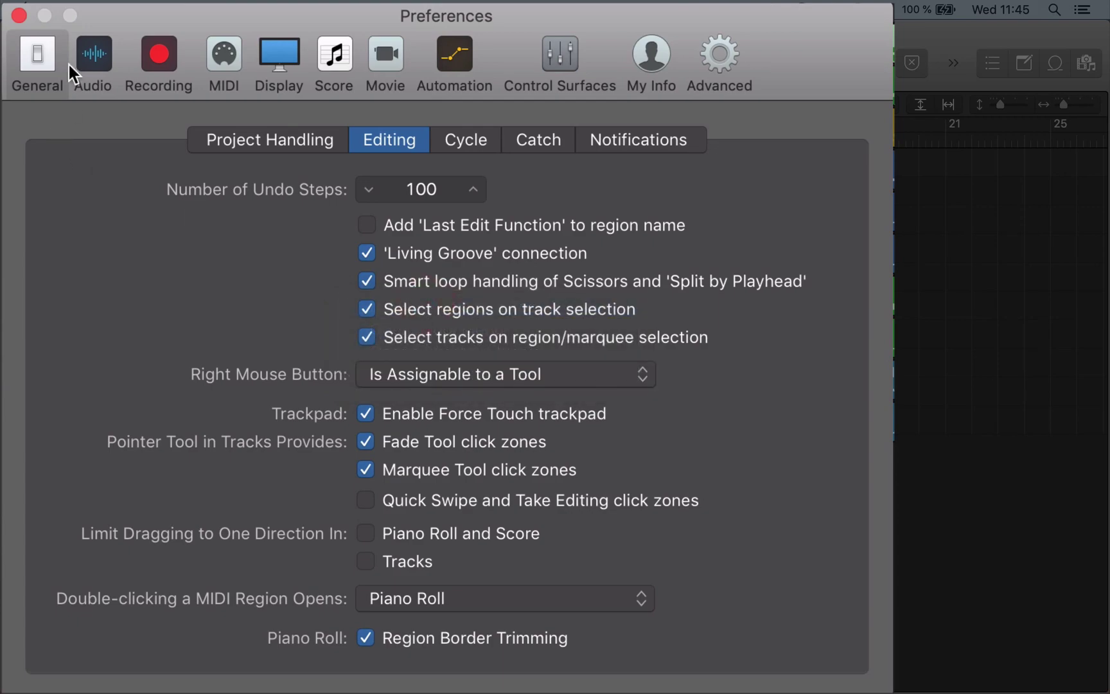
Step: Close Preferences and make the Eraser the right-click tool
key(super+w)
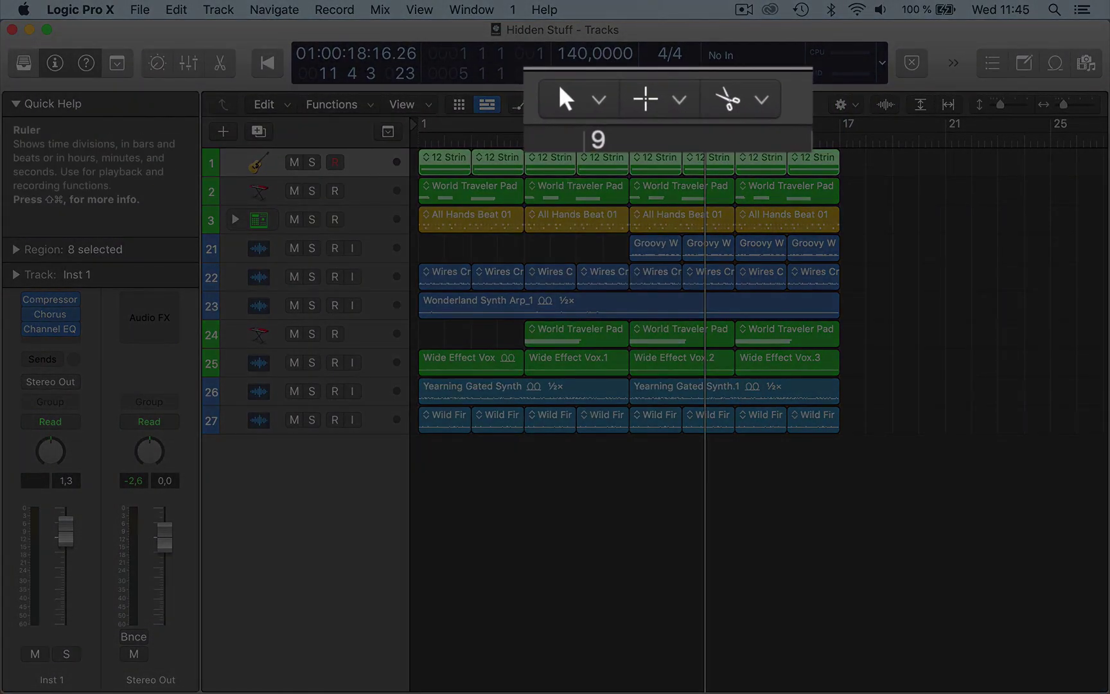
click(761, 101)
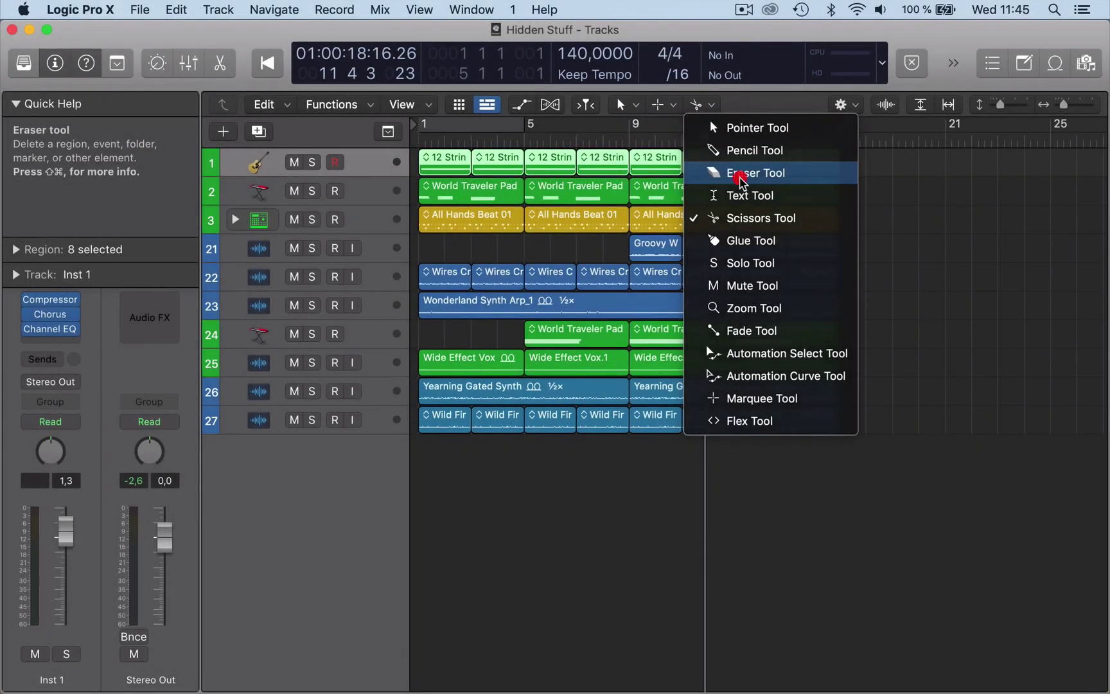
click(742, 174)
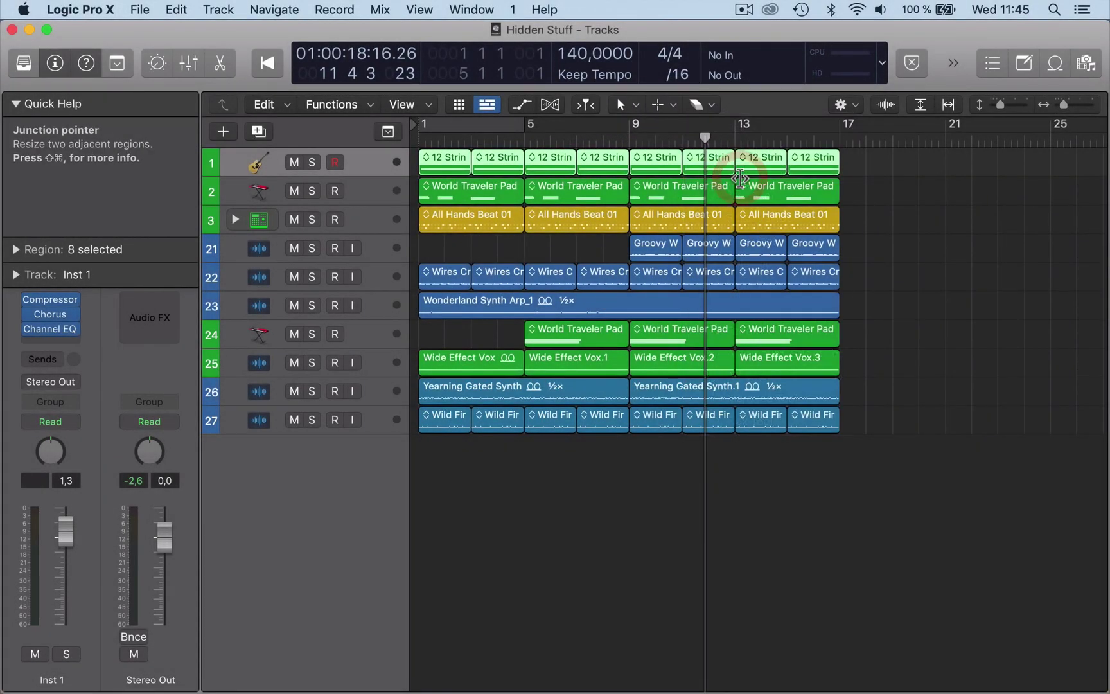
Step: Erase the third and fourth Groovy regions on track 21, then undo the erase
right_click(760, 247)
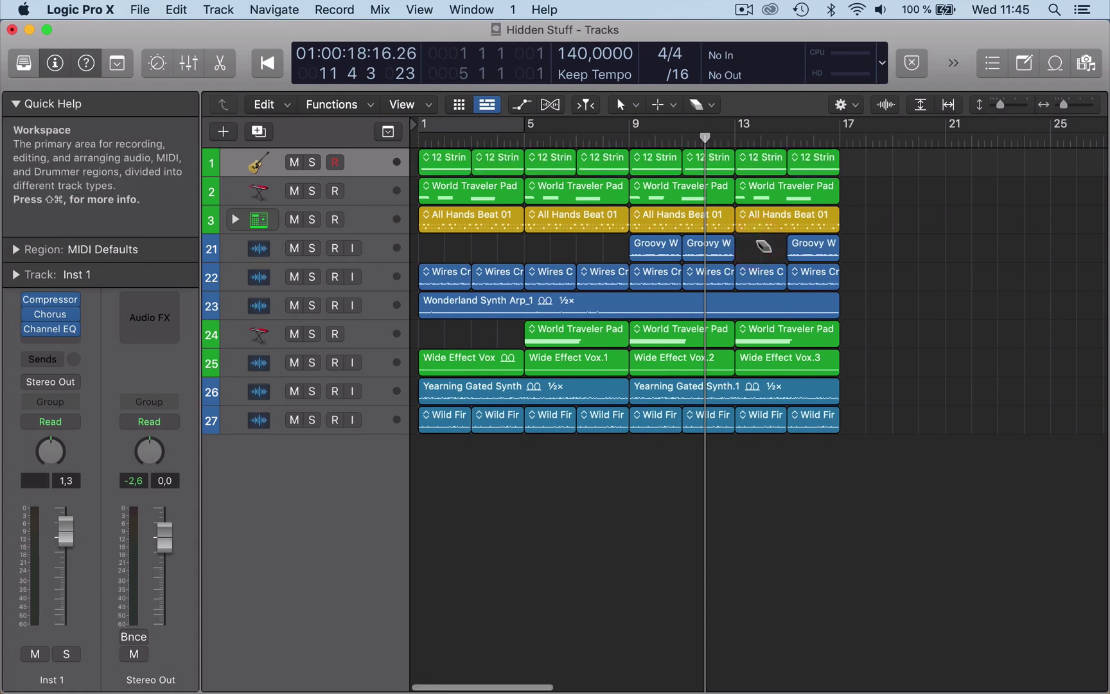
right_click(830, 247)
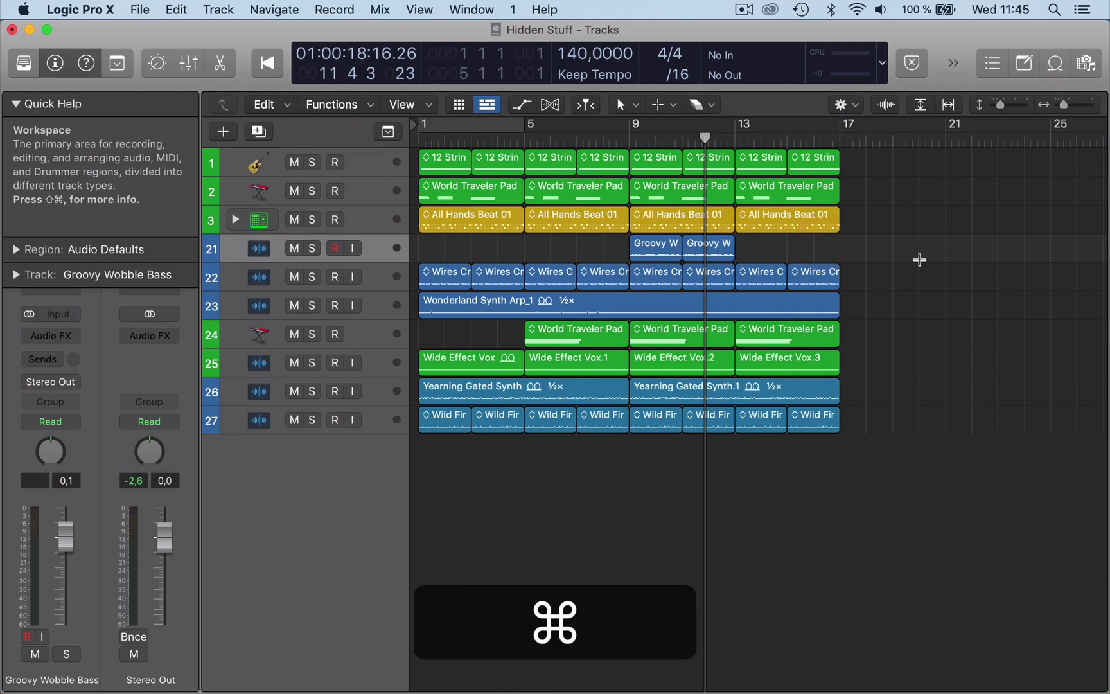
key(super+z)
key(super+z)
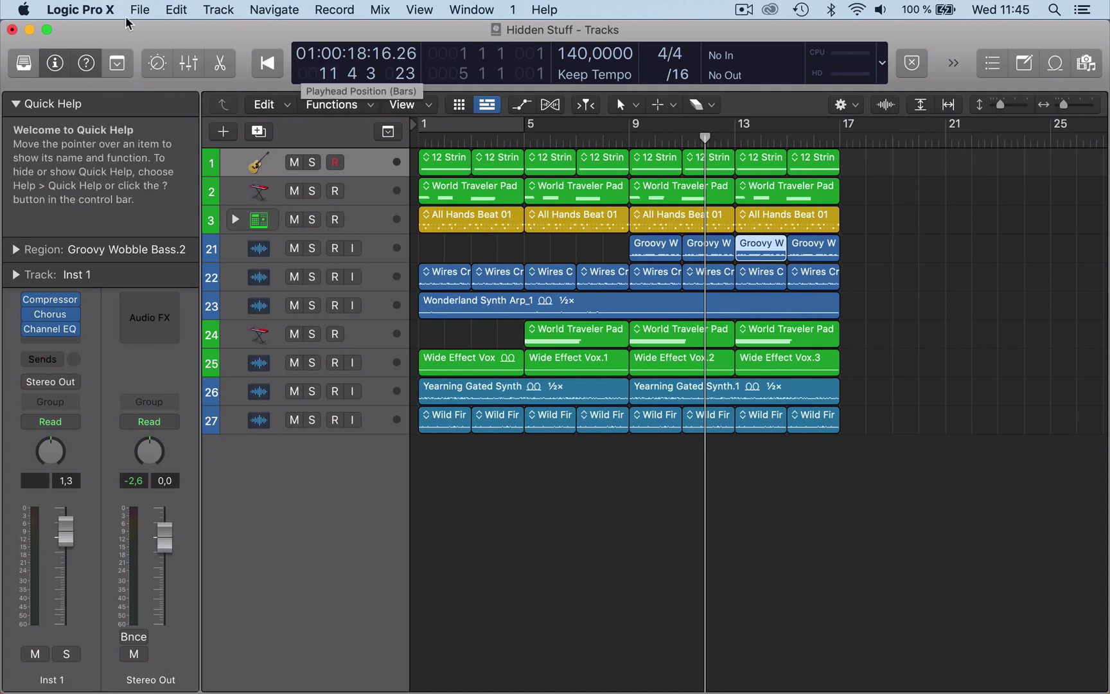
Step: Reopen General preferences and set Right Mouse Button to 'Opens Shortcut Menu'
click(96, 11)
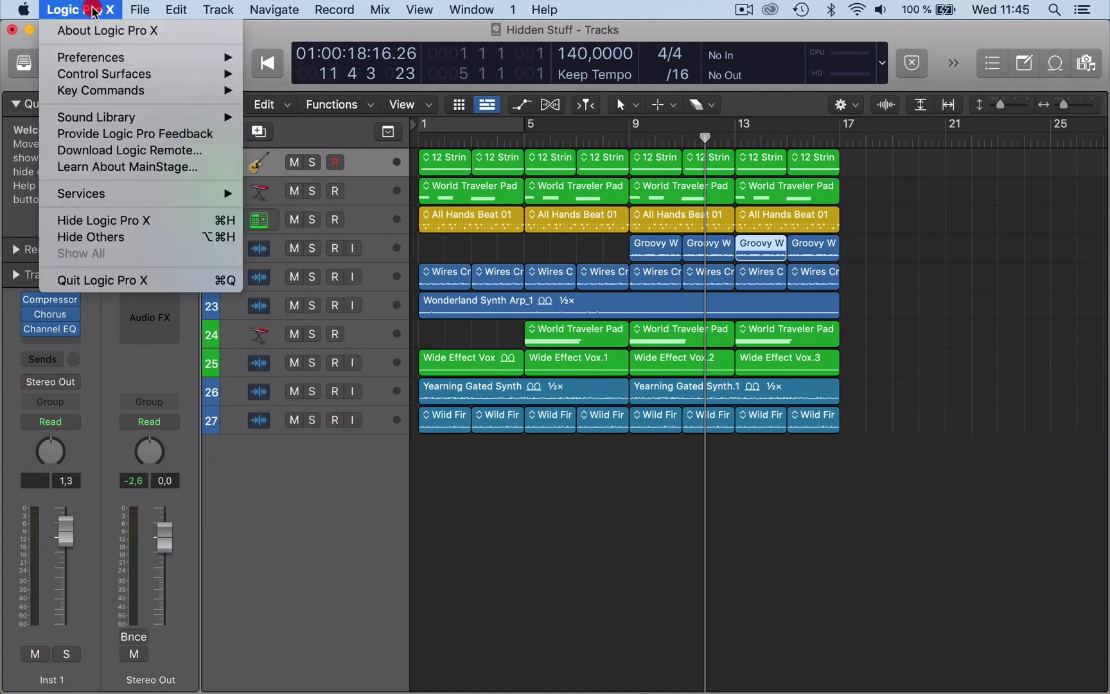
click(95, 61)
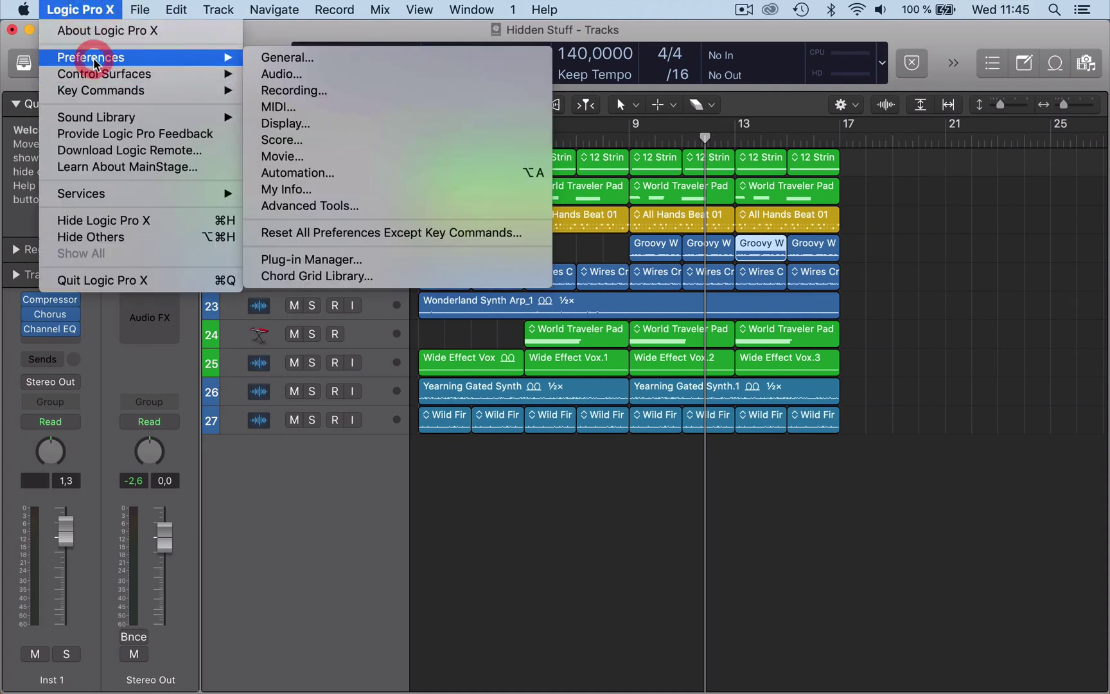
click(276, 59)
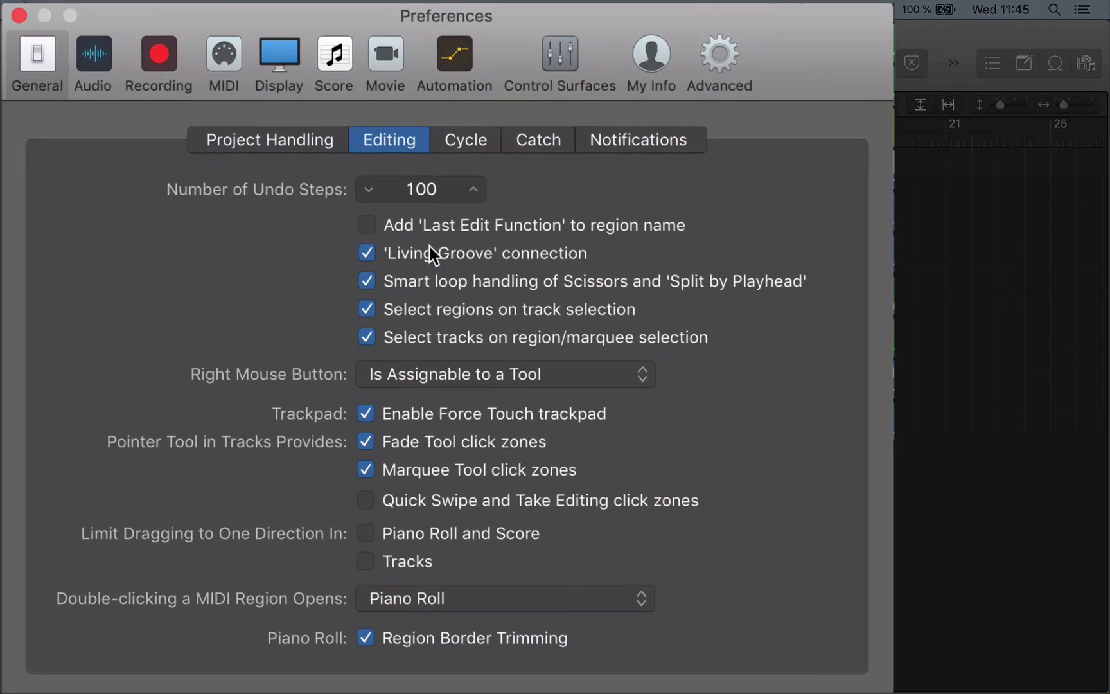
click(497, 380)
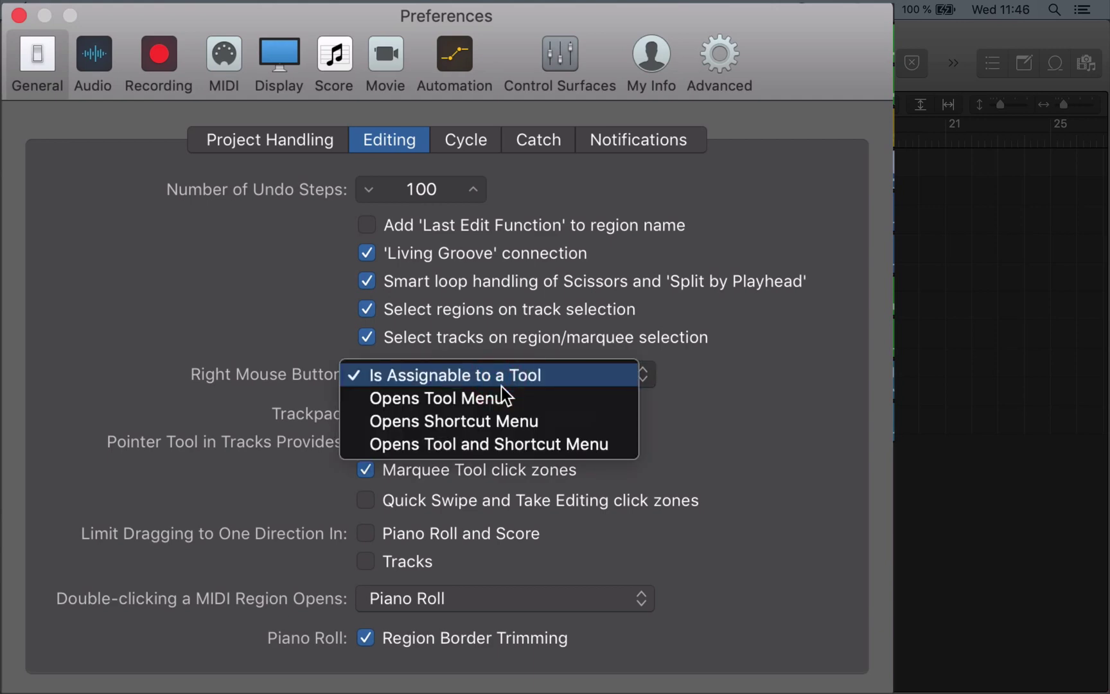
click(489, 422)
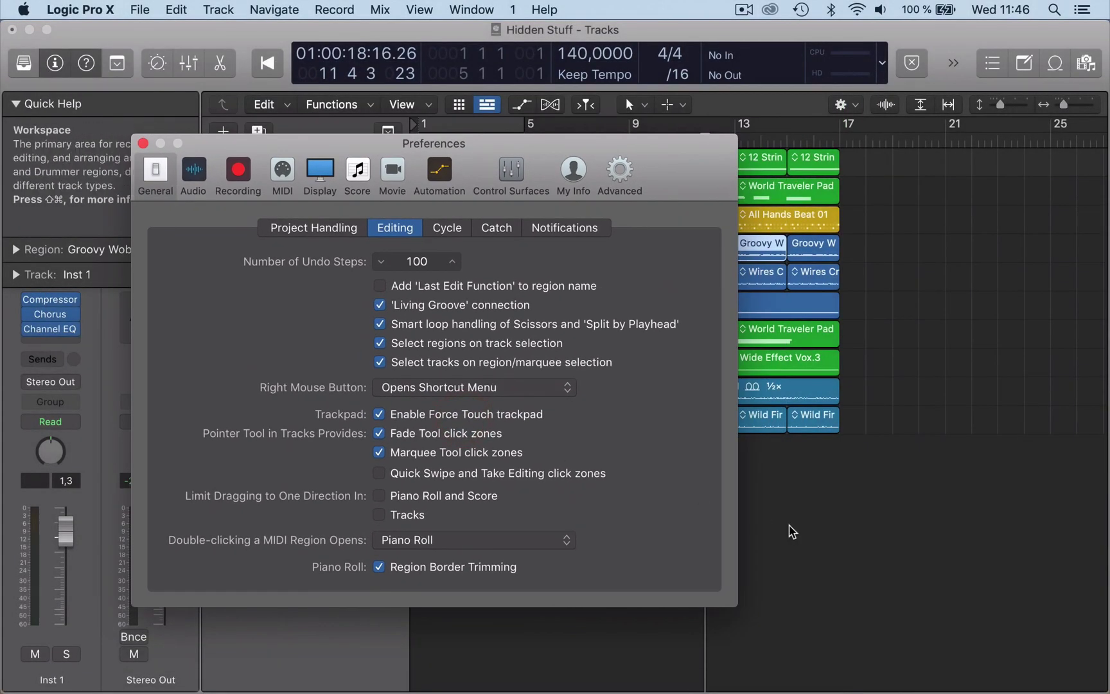
Step: Show an audio region's shortcut commands with a right-click, then dismiss them
right_click(824, 299)
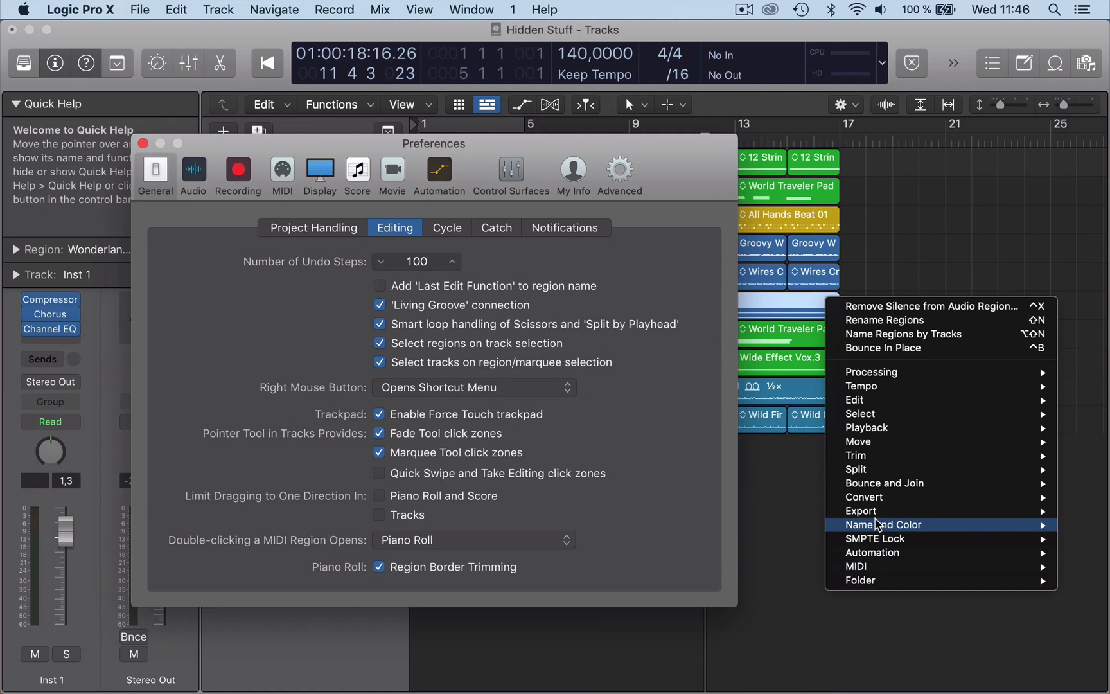
mouse_move(887, 389)
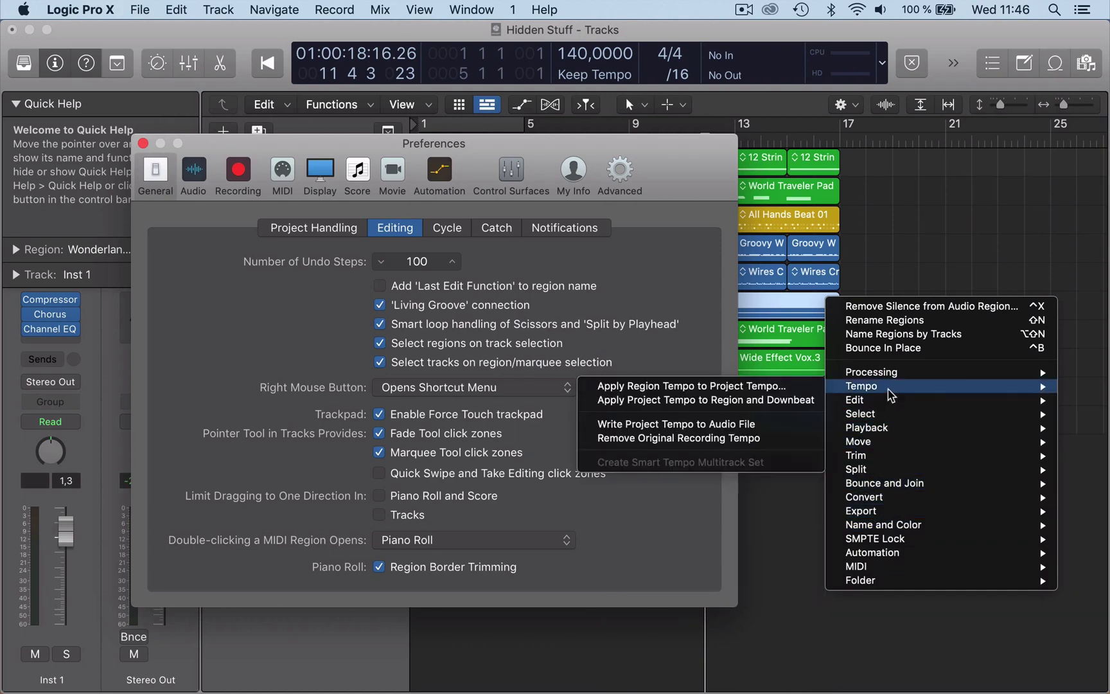
click(793, 542)
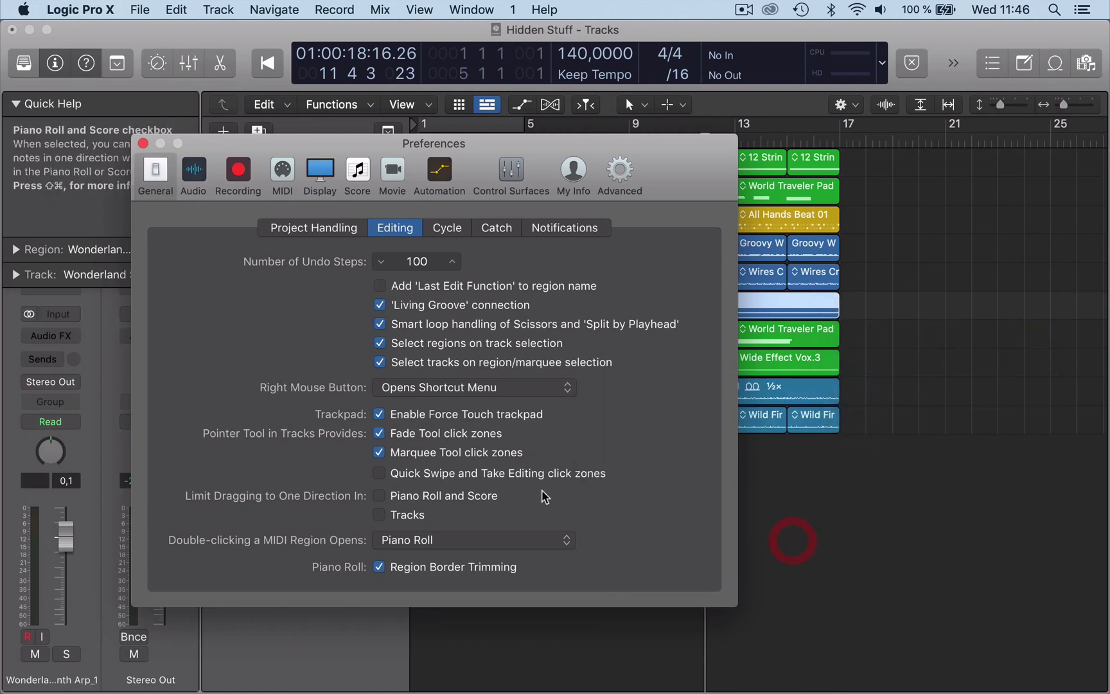
Step: Set Right Mouse Button to 'Opens Tool and Shortcut Menu' and show the combined menu on a region
click(565, 388)
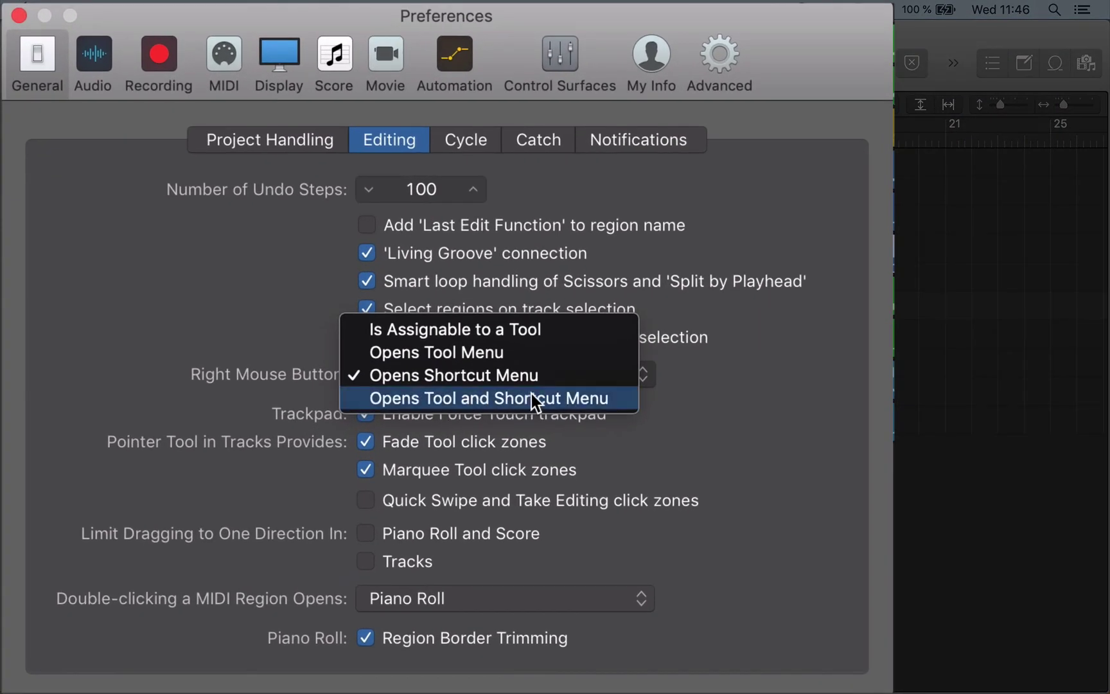
click(532, 395)
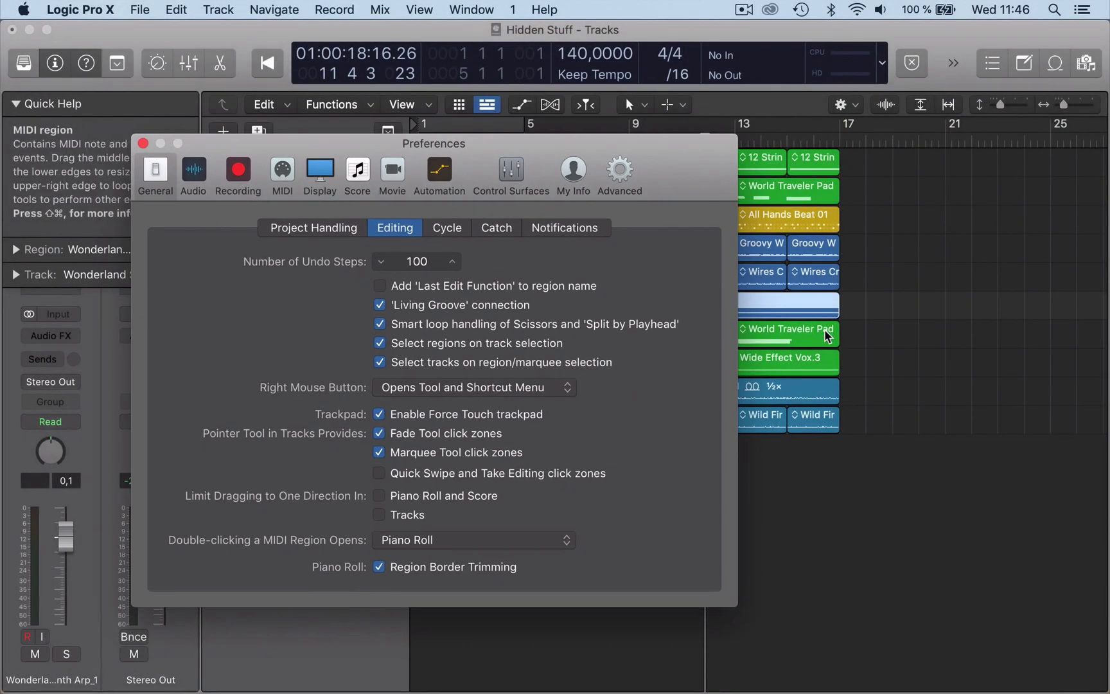
right_click(823, 329)
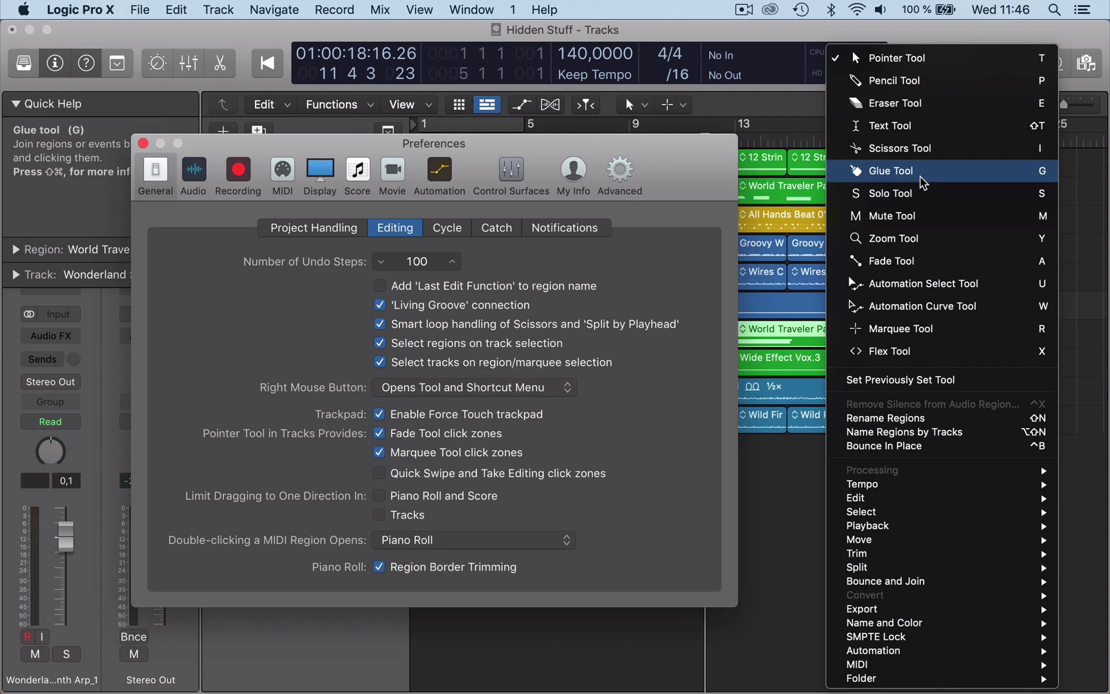
click(144, 148)
click(144, 143)
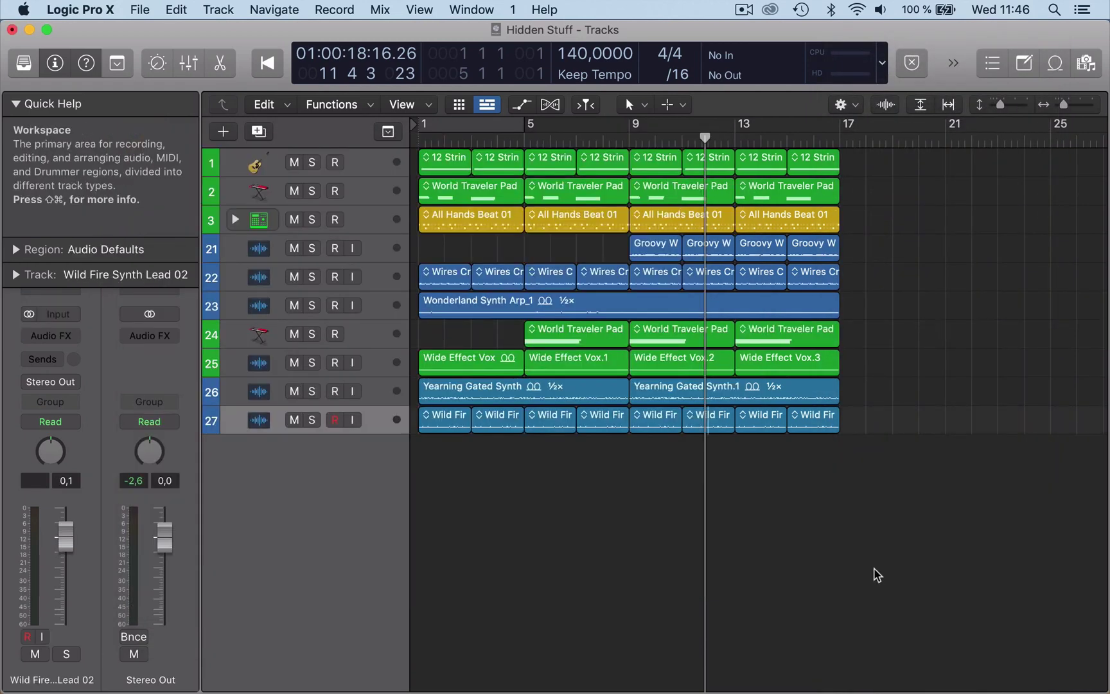
key(t)
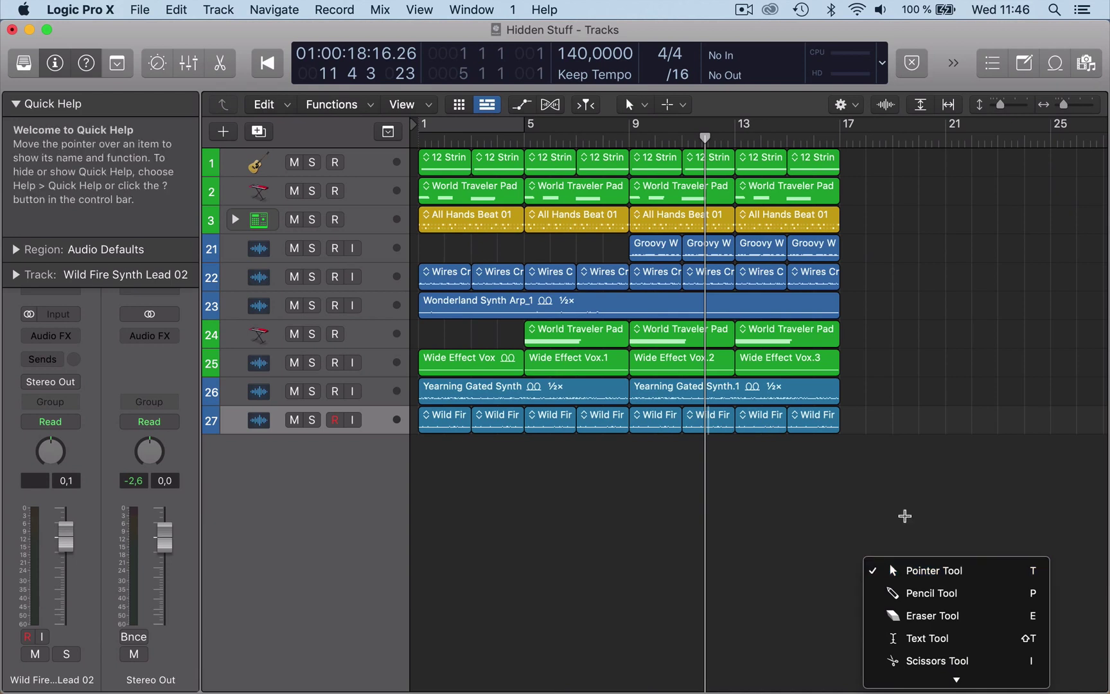
scroll(957, 630, down, 2)
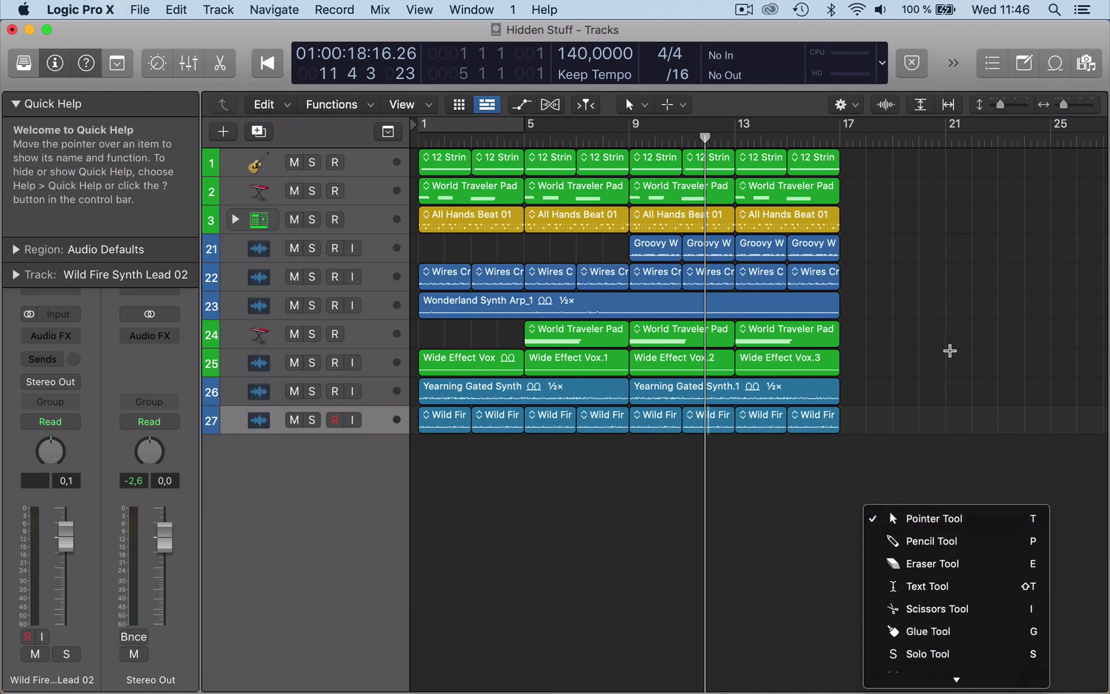
click(952, 451)
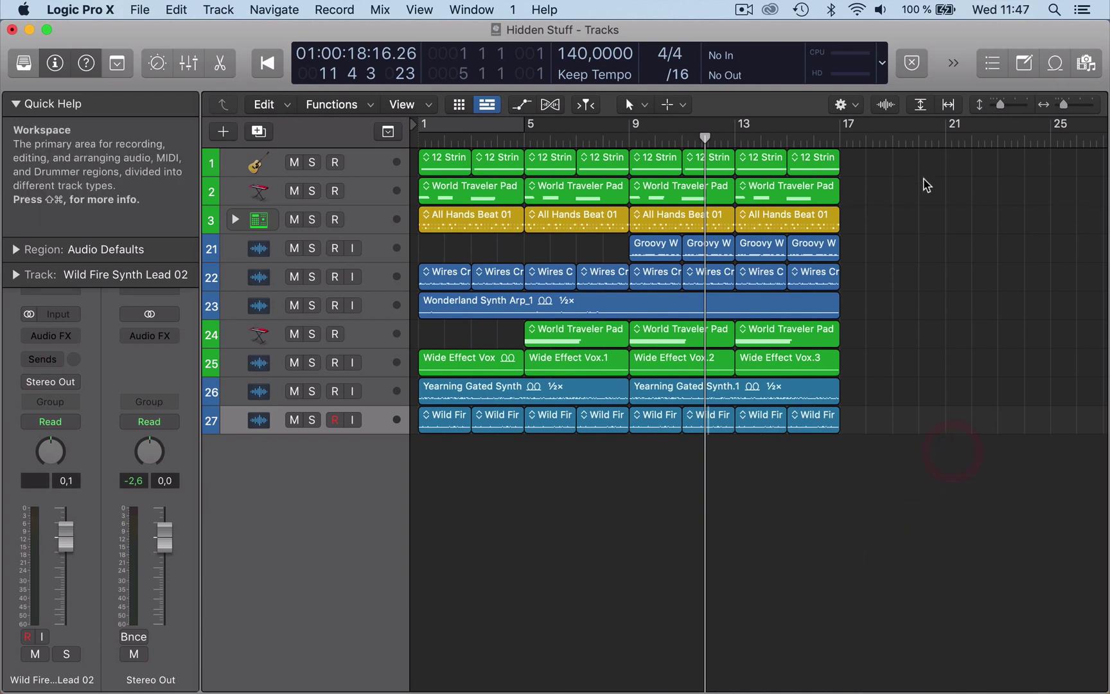
key(t)
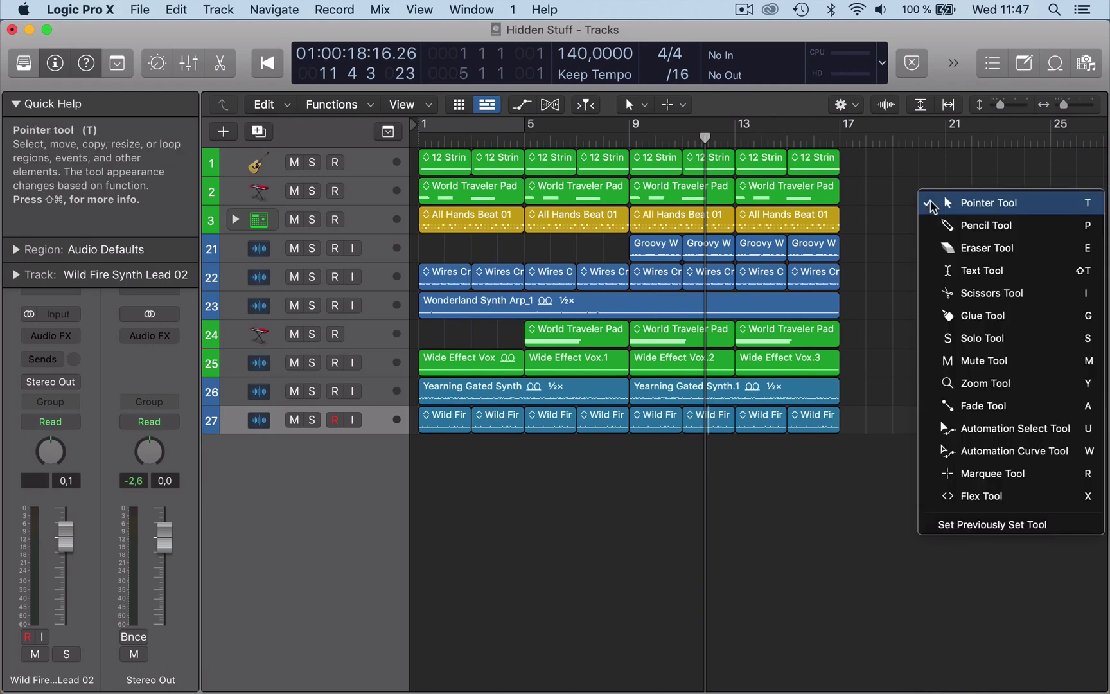
click(795, 500)
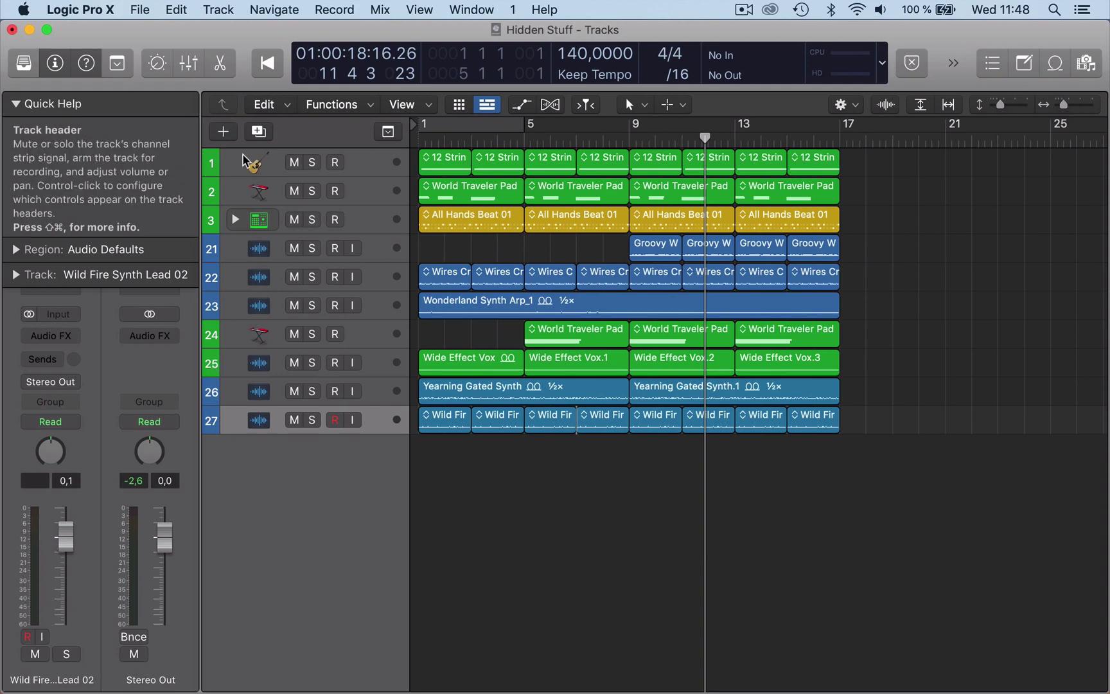
Step: Uncheck Color Bars in the track header configuration and close the settings
right_click(366, 153)
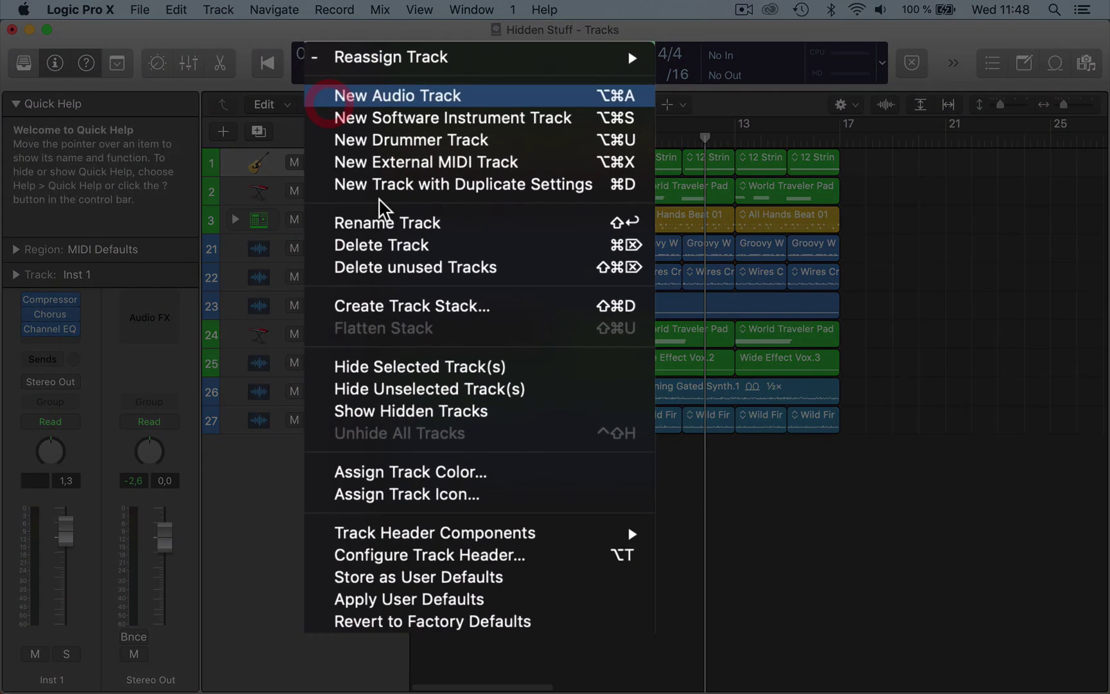
click(424, 561)
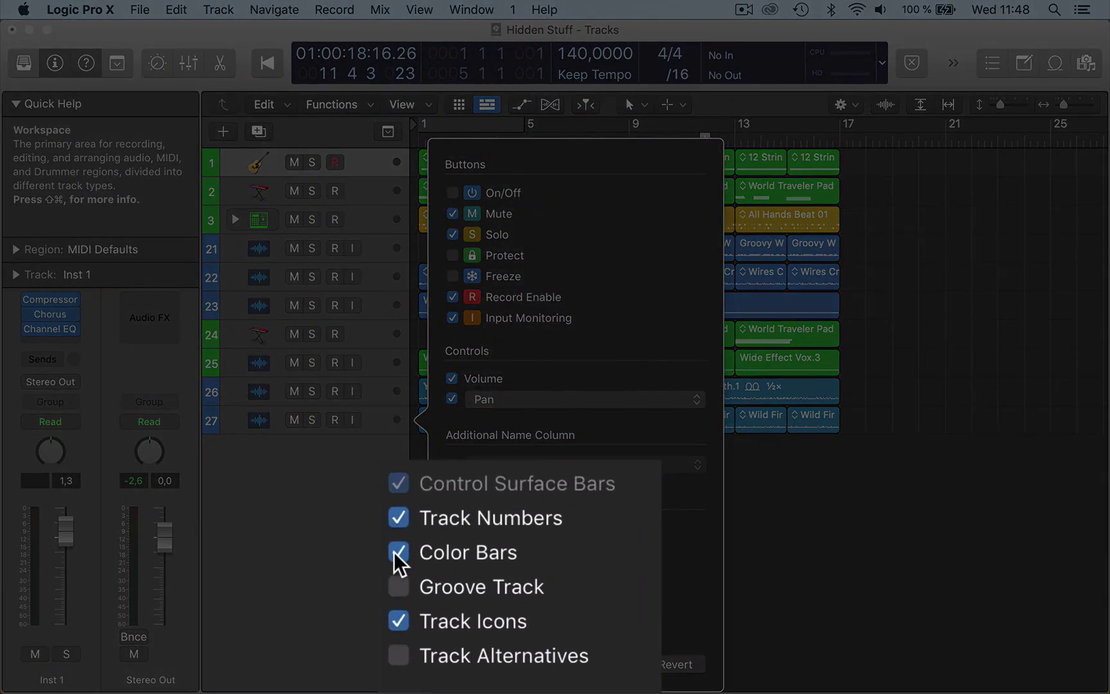
click(396, 552)
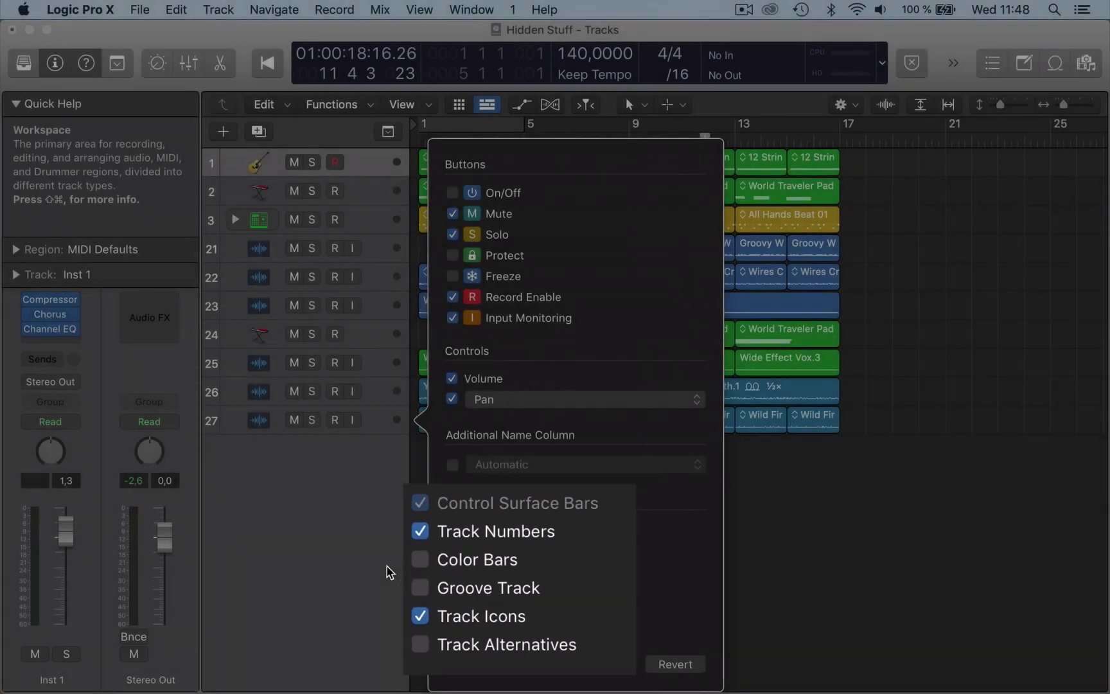
click(329, 573)
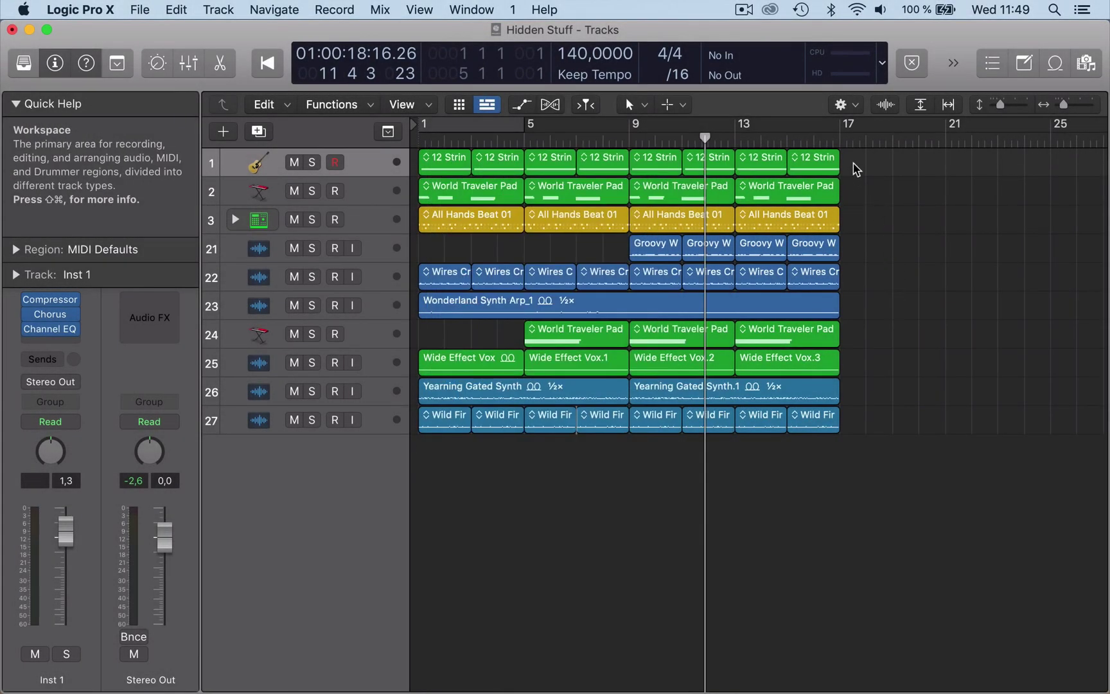
Step: Open the Color palette and colour track 3 Blowing Speakers' regions dark red
drag(856, 169, 421, 192)
key(alt+c)
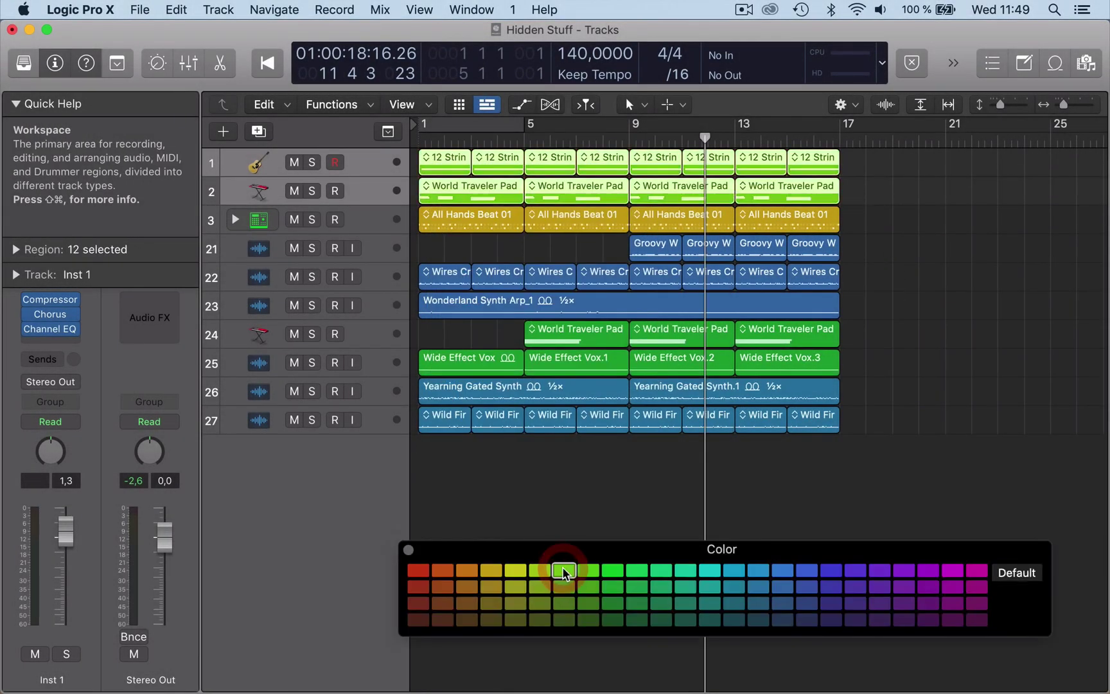
click(373, 220)
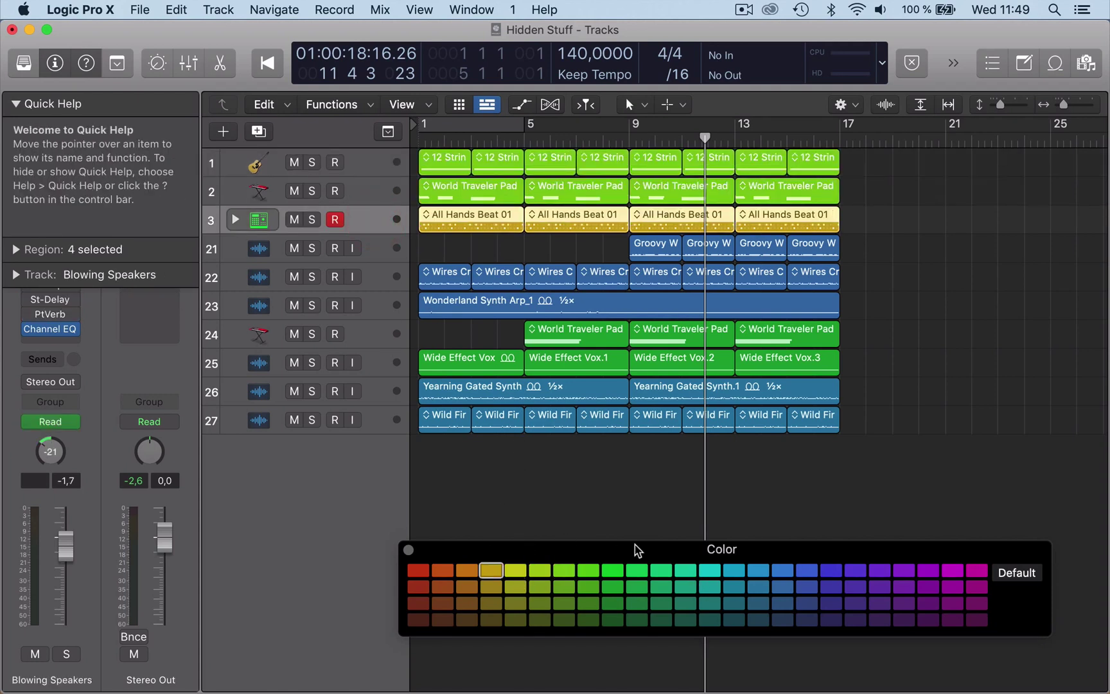
click(422, 622)
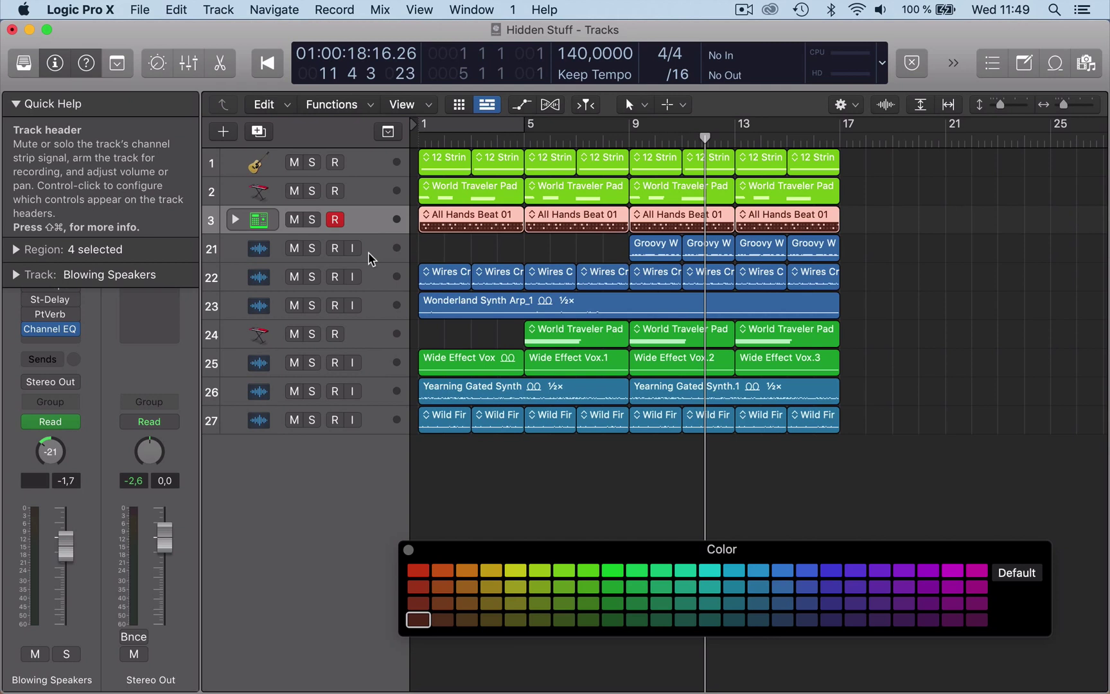
Step: Colour the regions of tracks 21–23 purple and move the palette aside
click(368, 250)
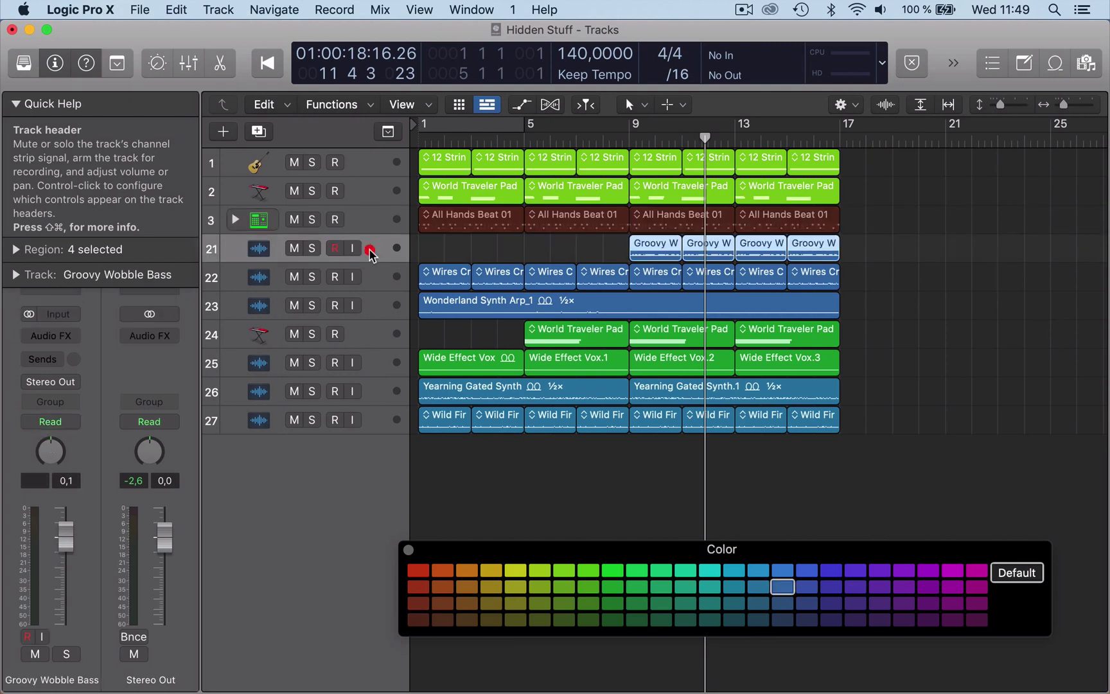
shift+click(371, 308)
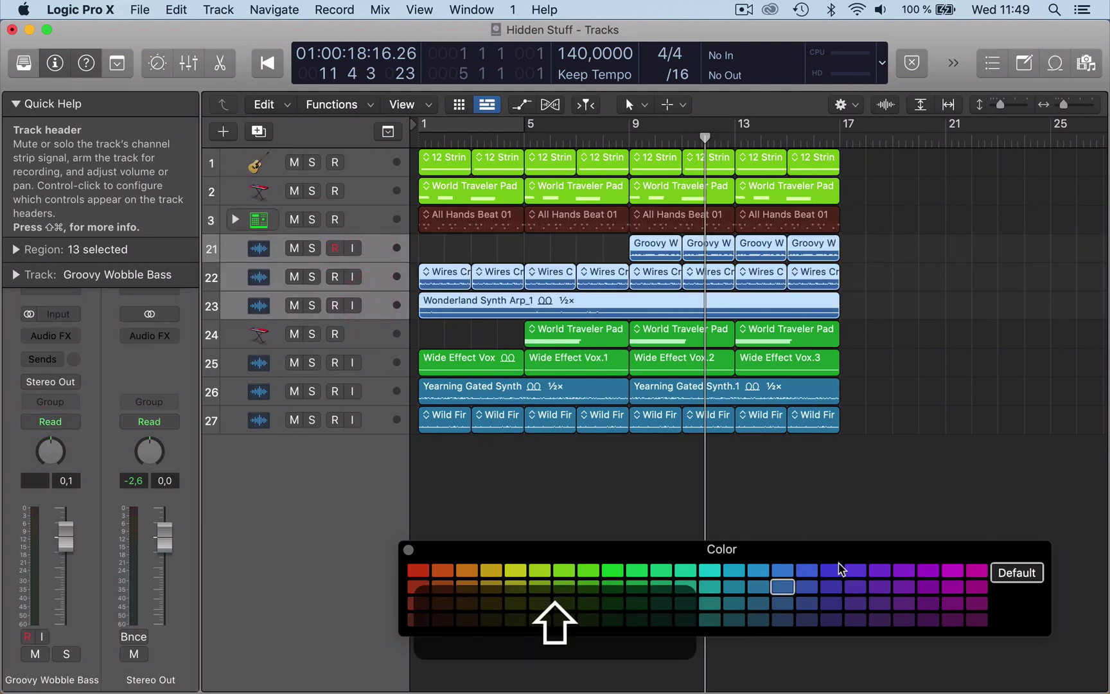
click(832, 571)
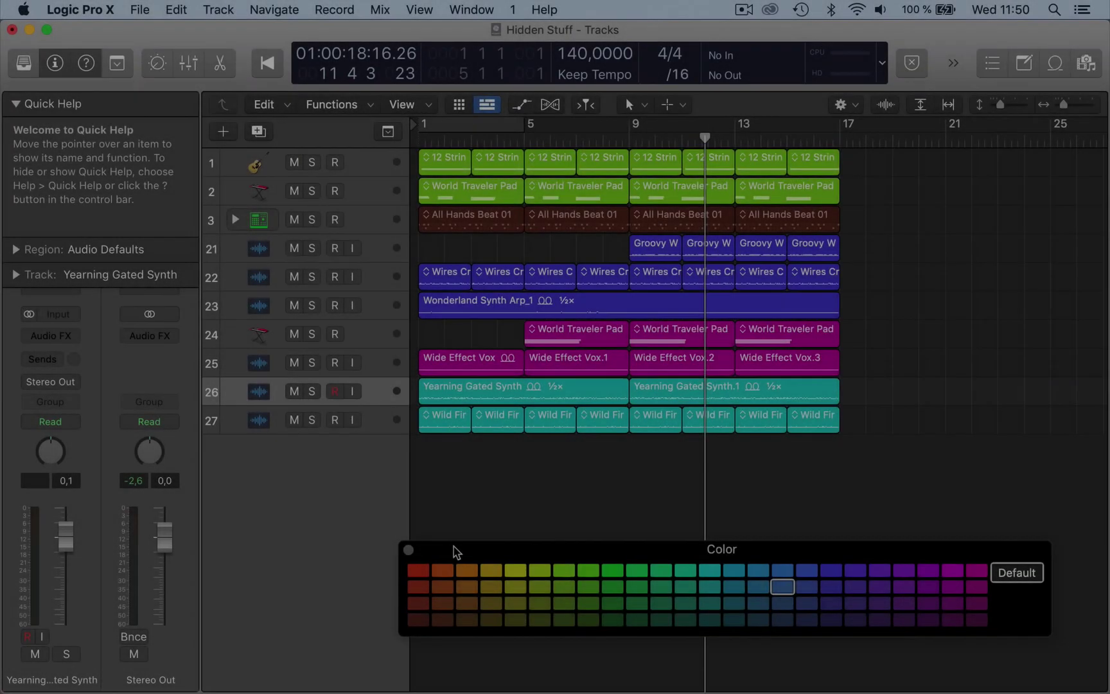
drag(454, 550, 503, 483)
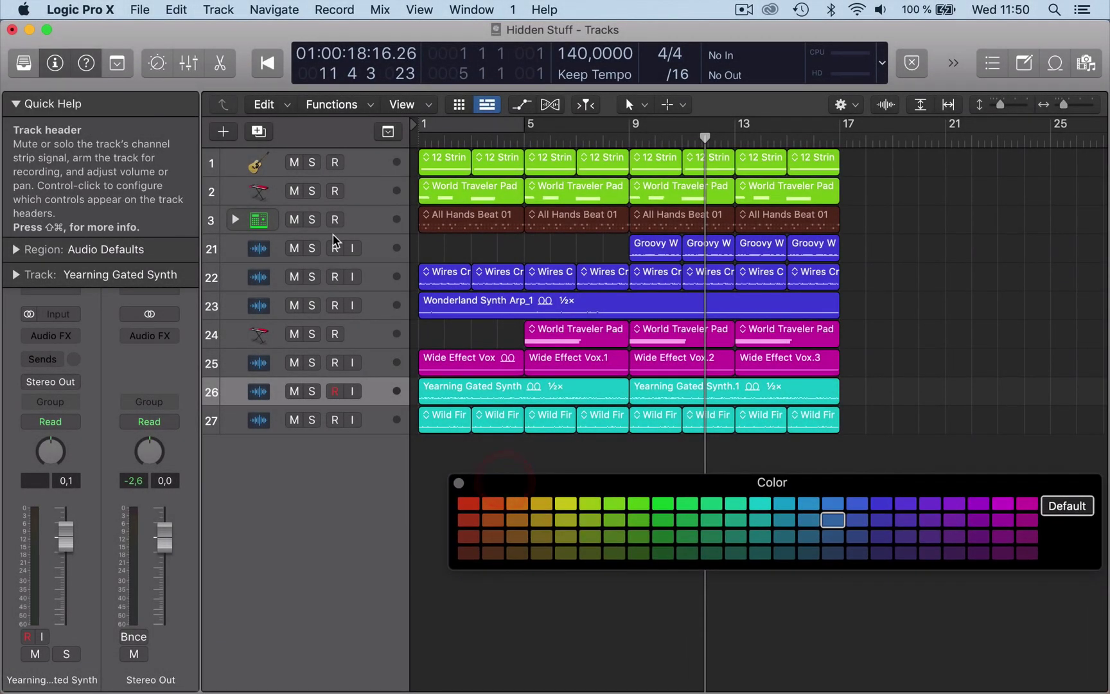
Step: Open the mixer and select Wild Fire Synth Lead 02, Yearning Gated Synth and Wonderland Synth Arp_1
click(188, 62)
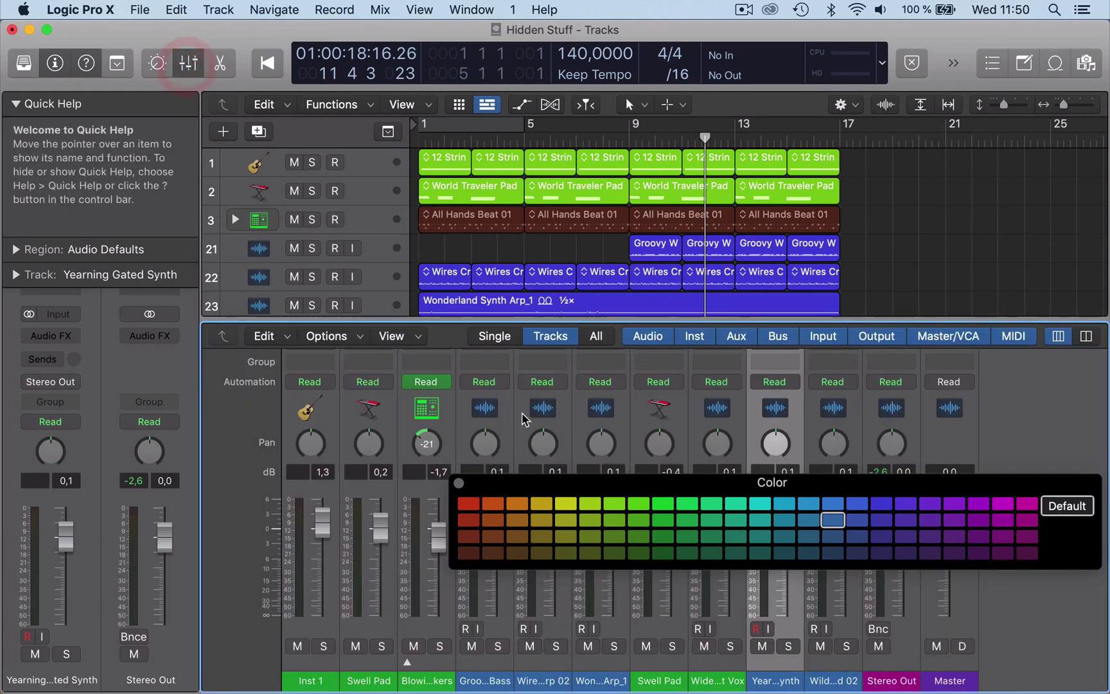
click(833, 615)
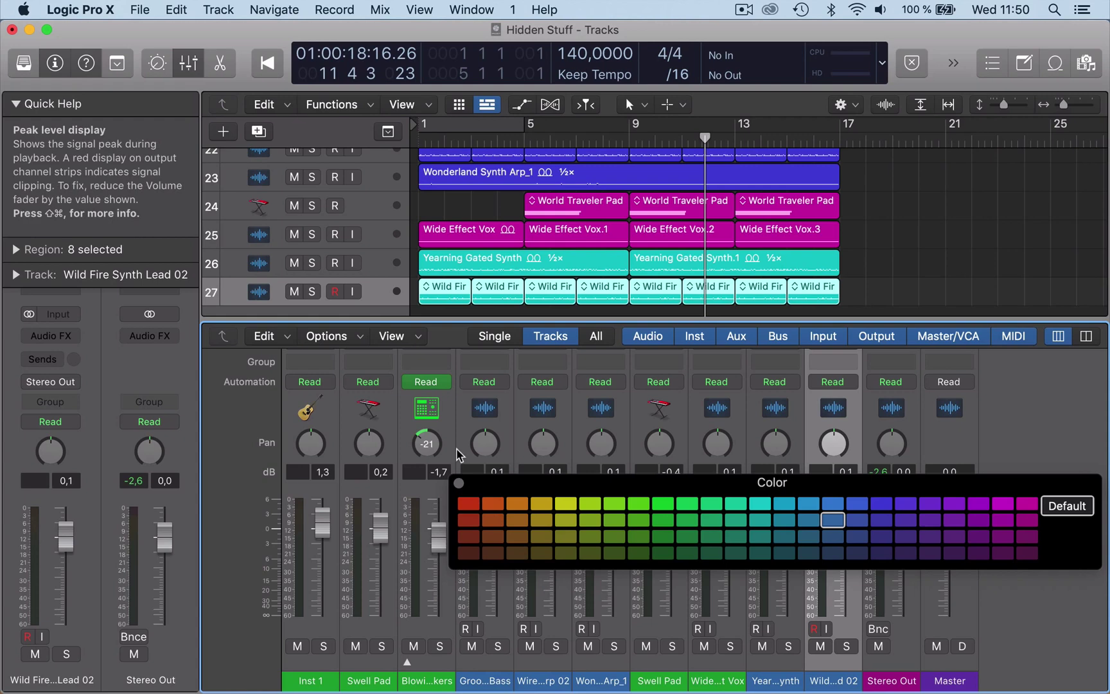
click(379, 266)
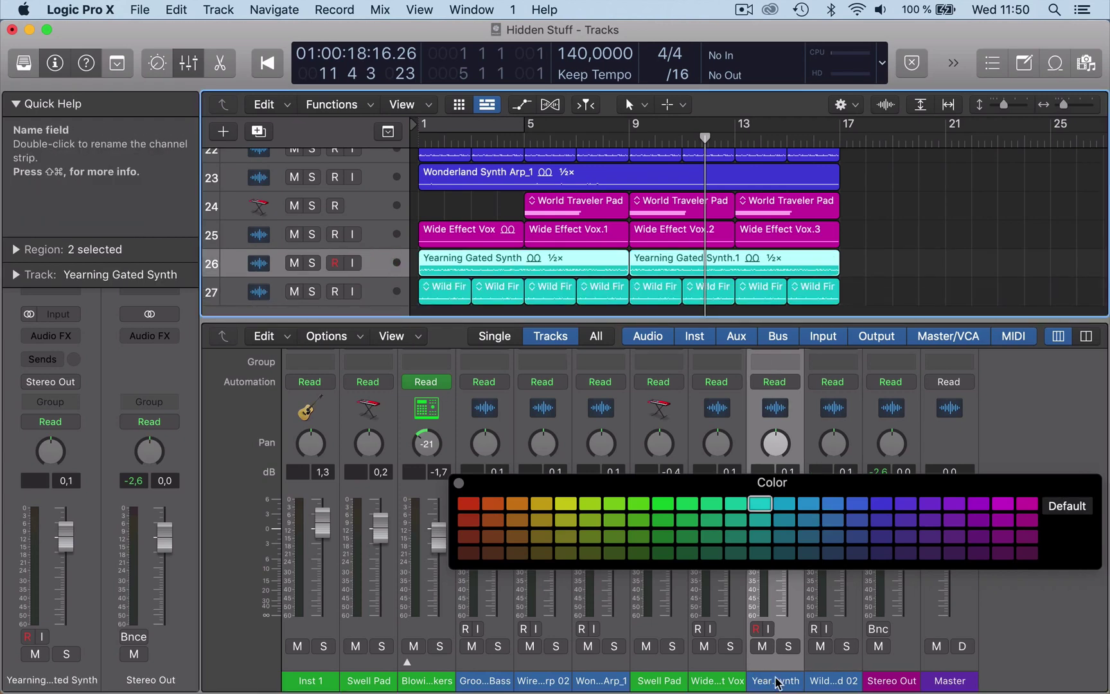
click(375, 176)
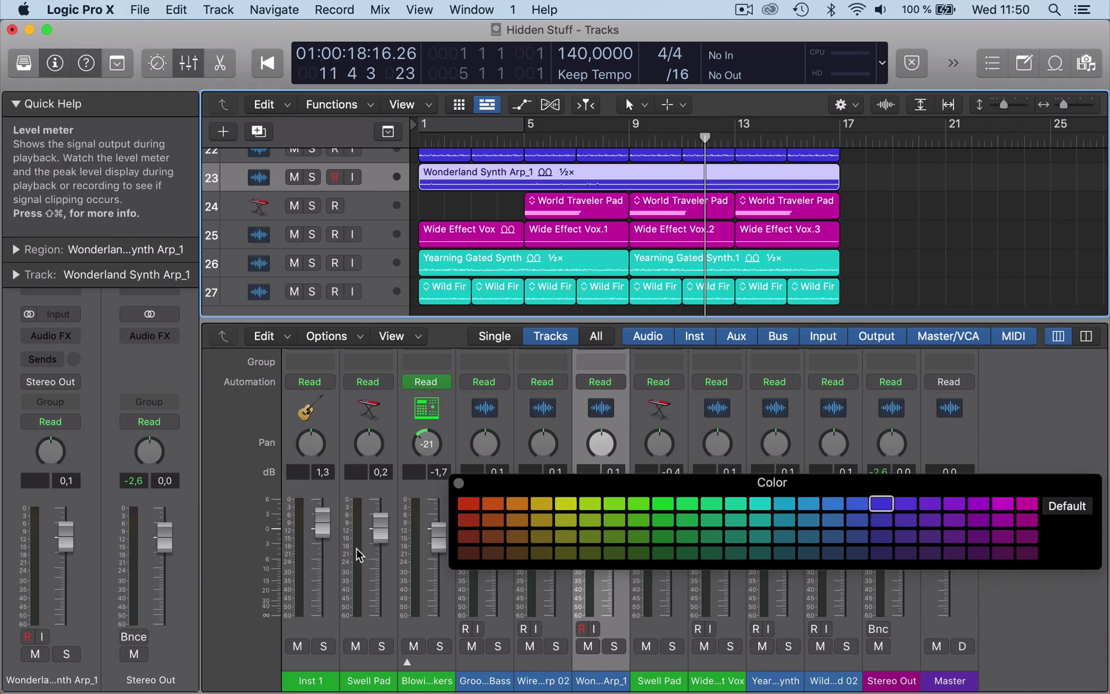
Step: Select track 2 Swell Pad and track 1 Inst 1, whose regions are lime green
scroll(383, 215, up, 1)
scroll(383, 215, up, 3)
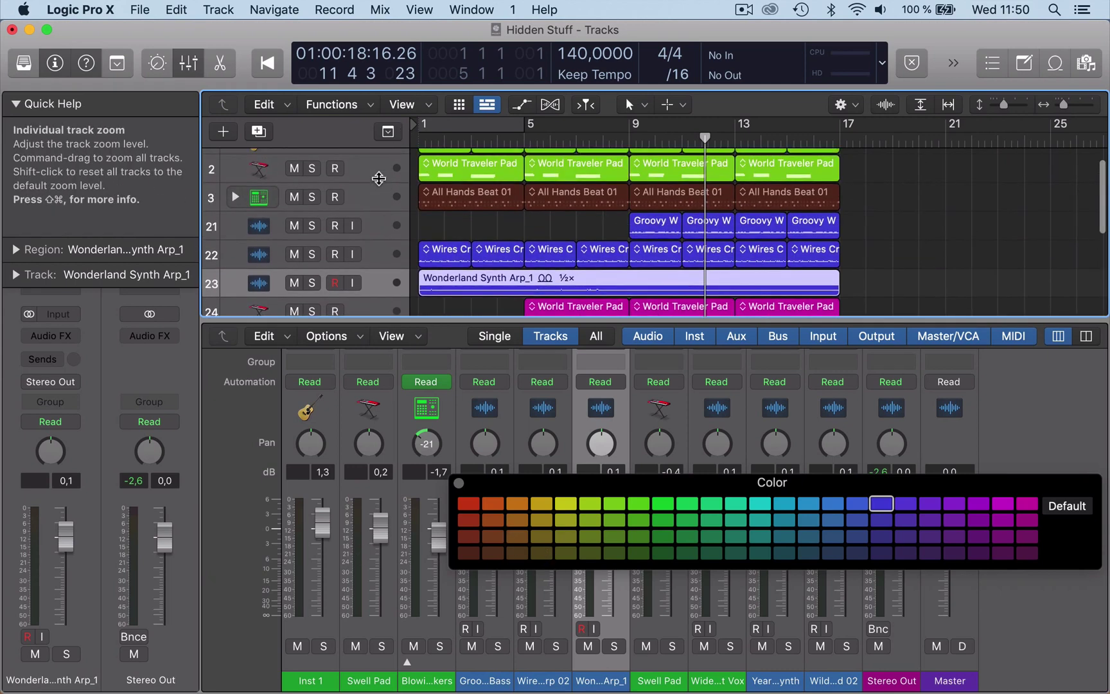
click(358, 169)
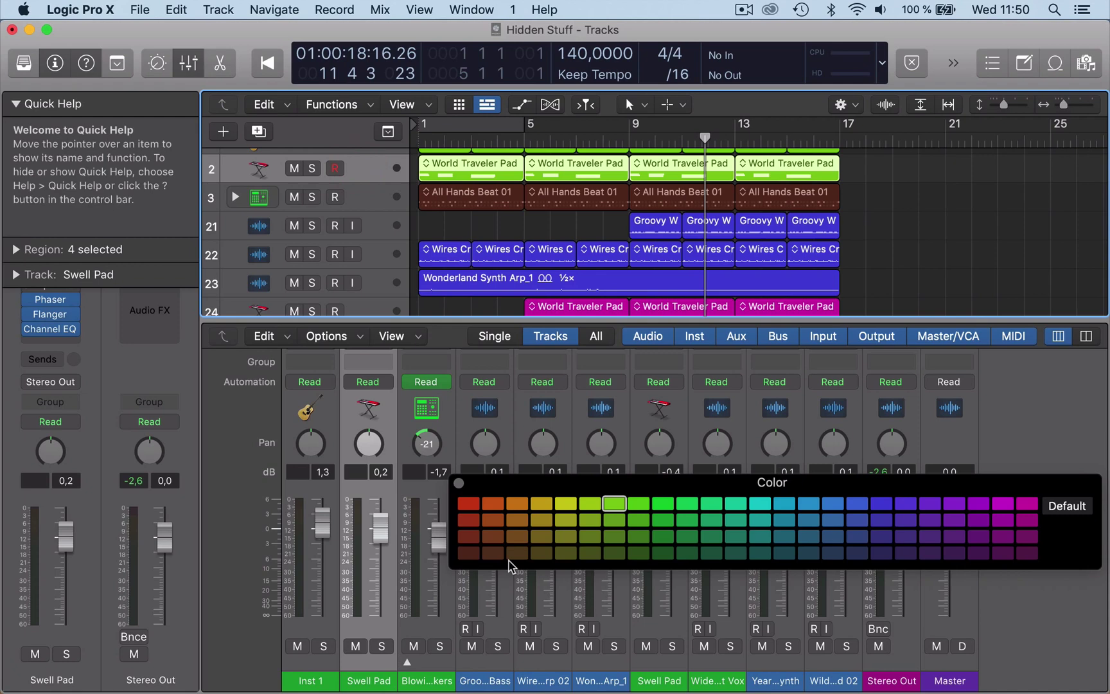
scroll(621, 257, up, 1)
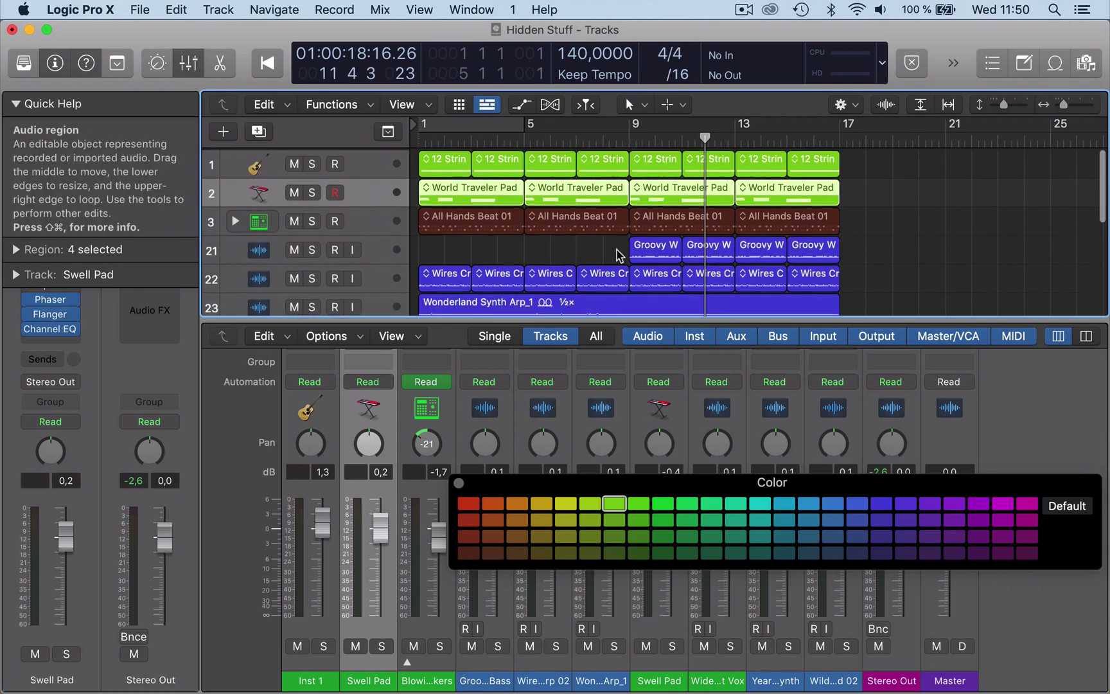
click(349, 166)
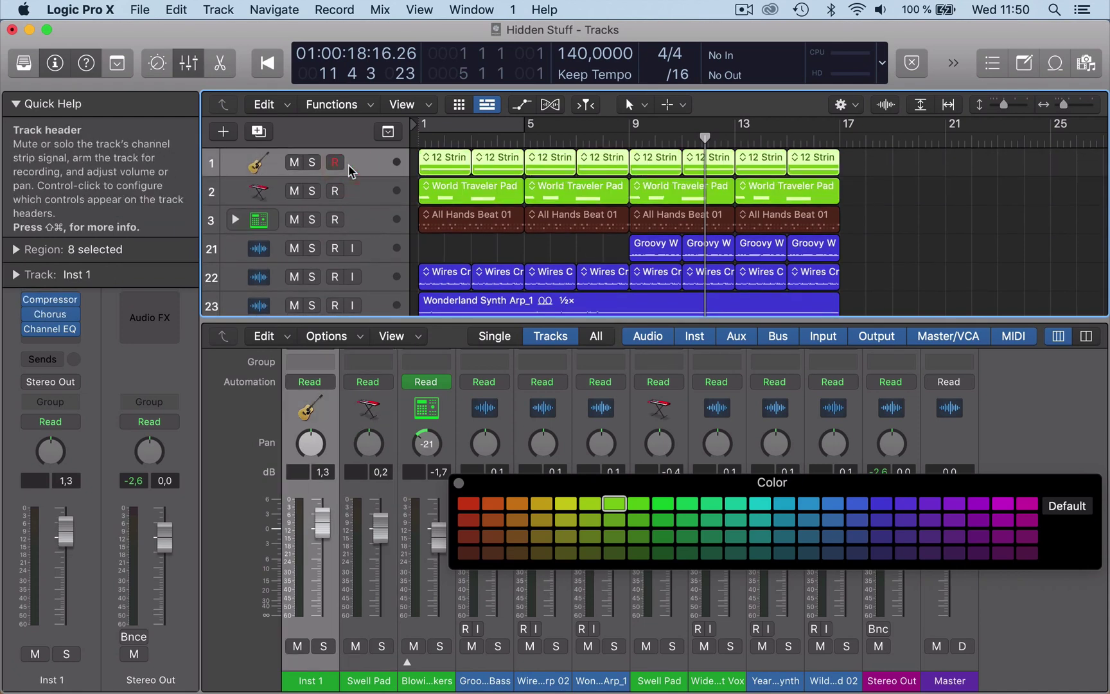
Step: Turn the track header colour bars back on
right_click(350, 170)
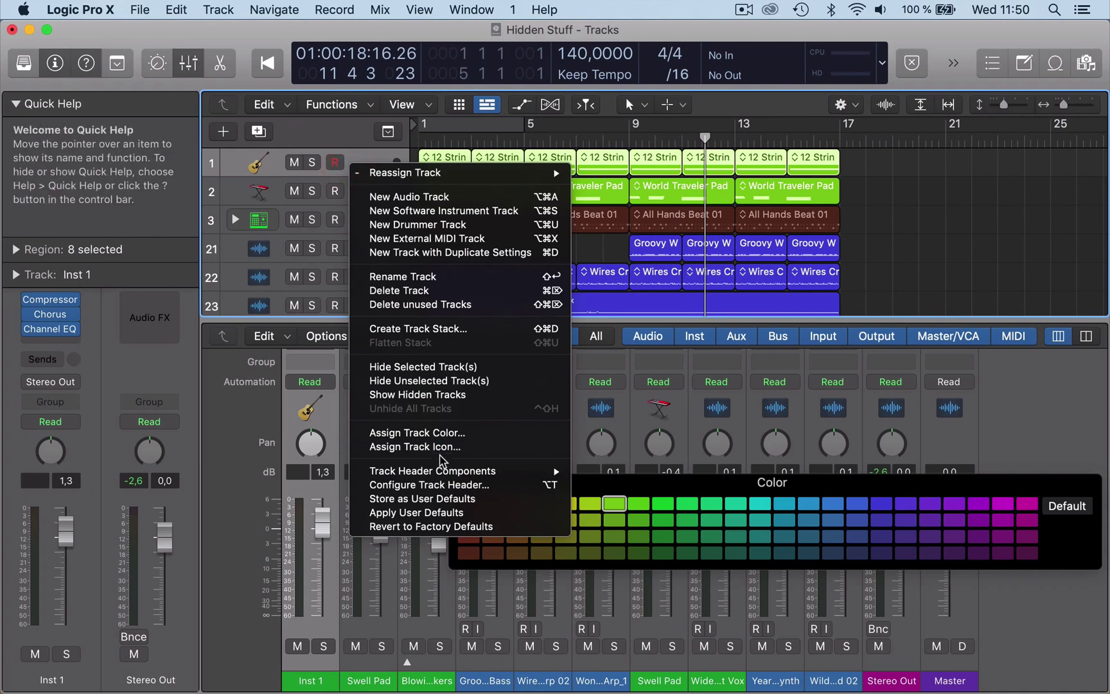
mouse_move(438, 472)
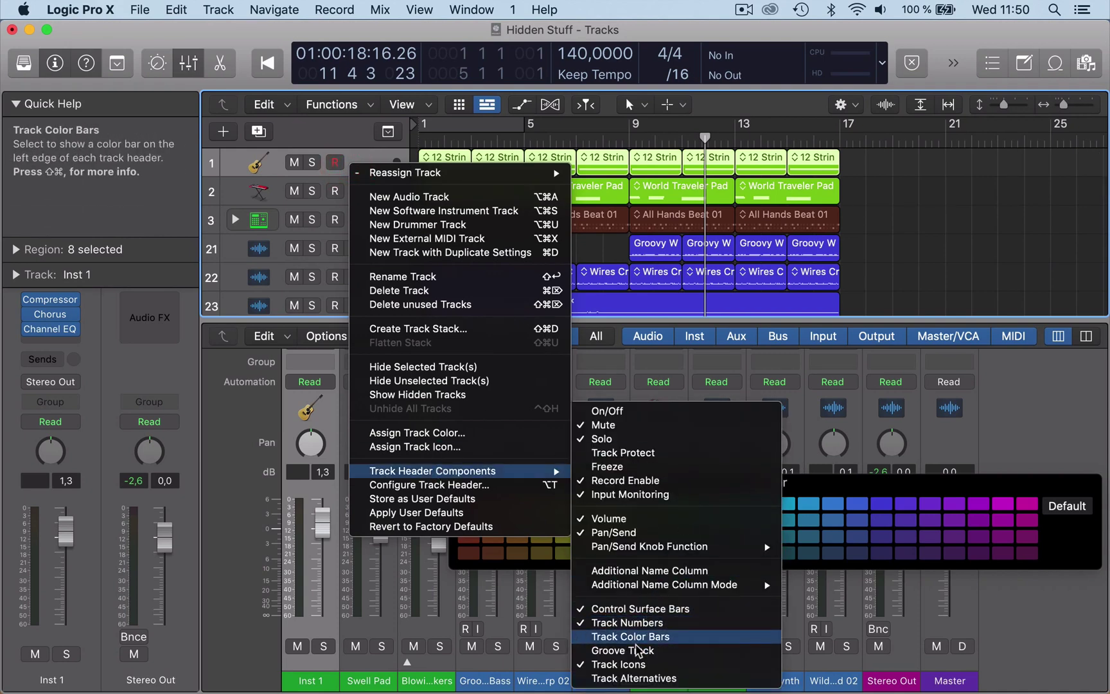
click(633, 642)
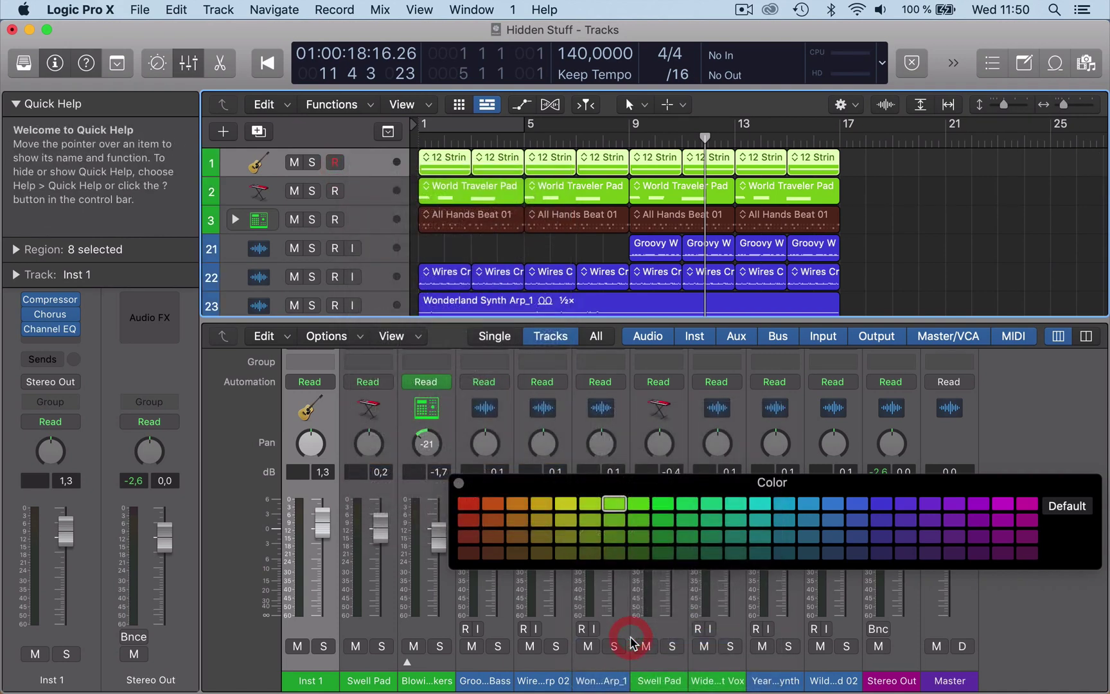
click(369, 160)
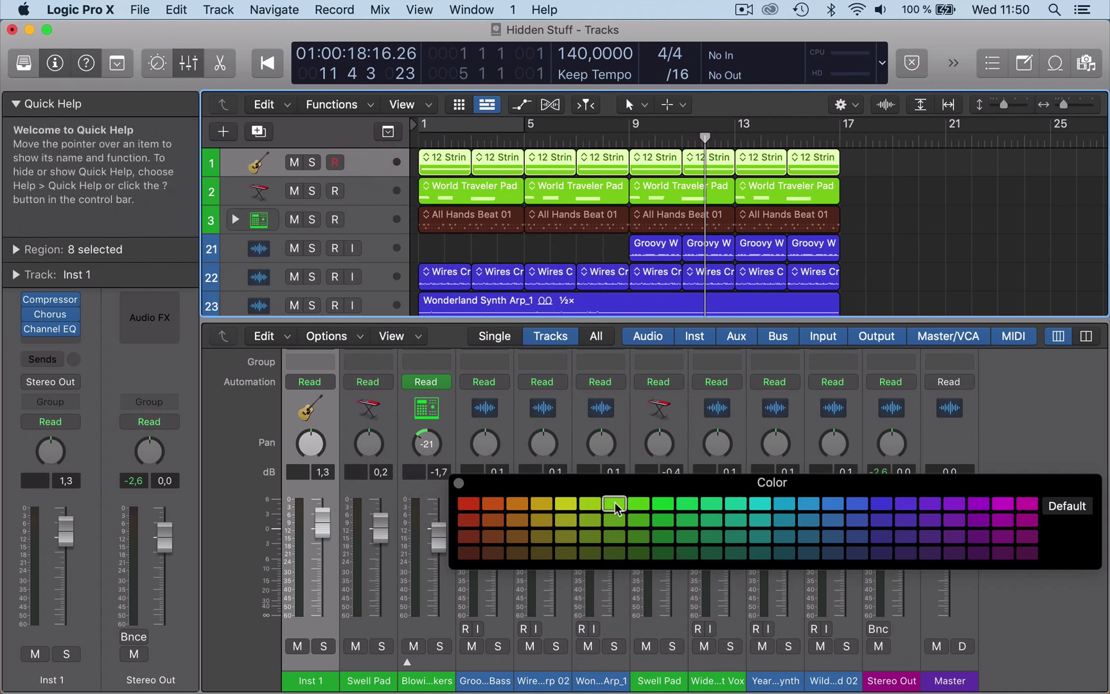
Step: Select the Blowing Speakers track and give it a dark brown colour
key(super)
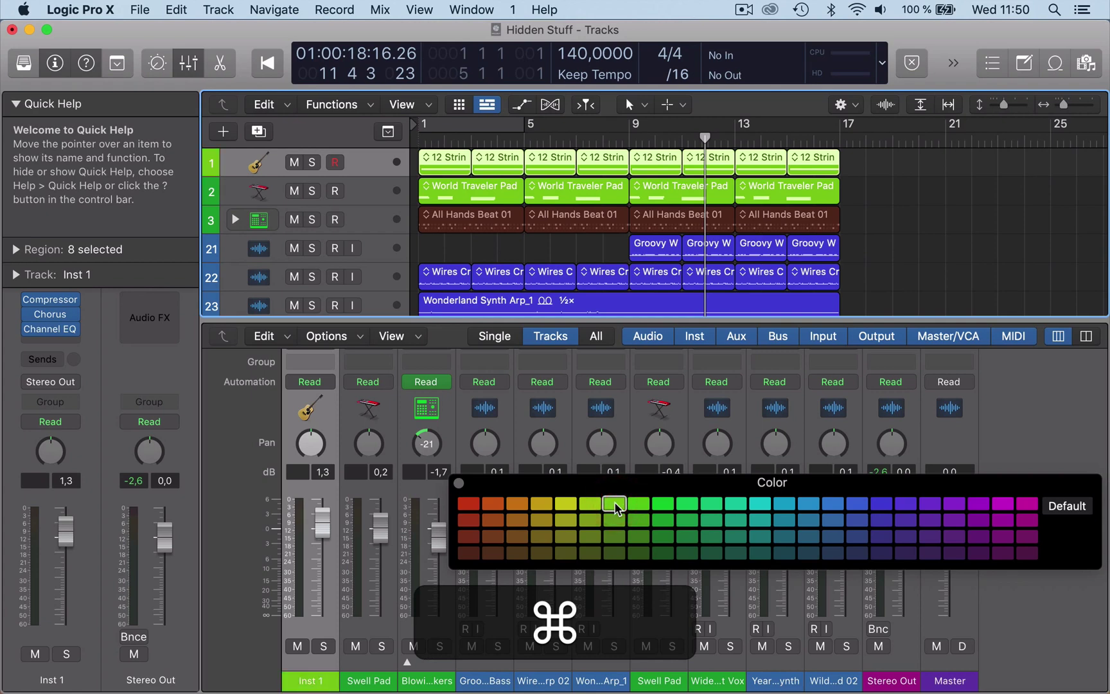
key(Down)
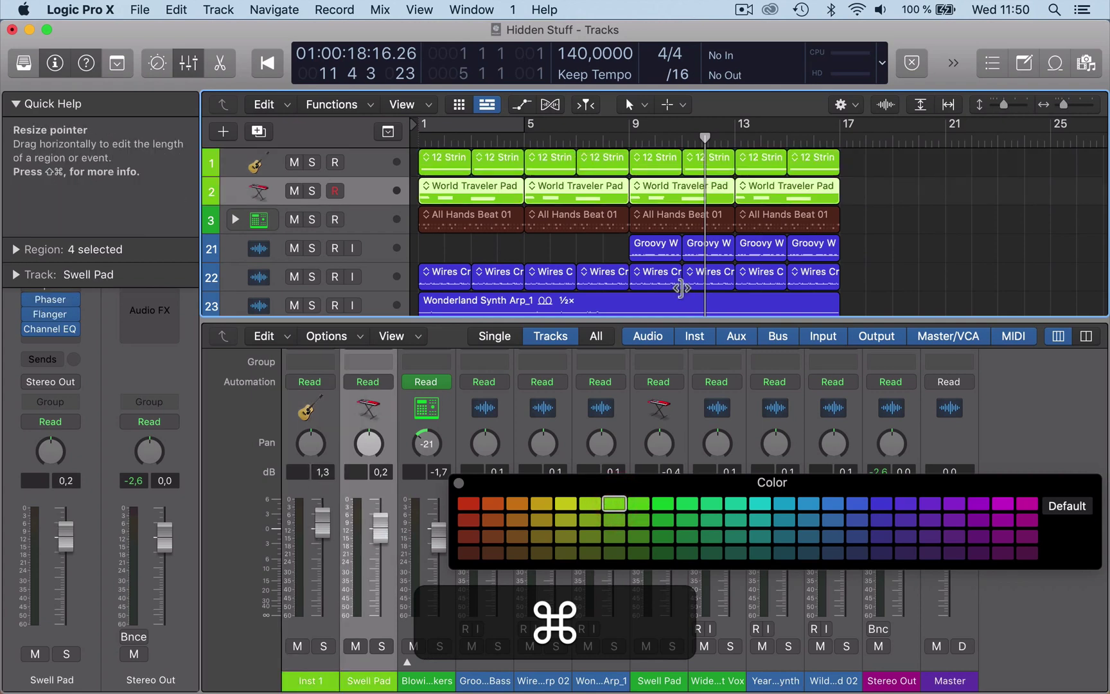
click(377, 224)
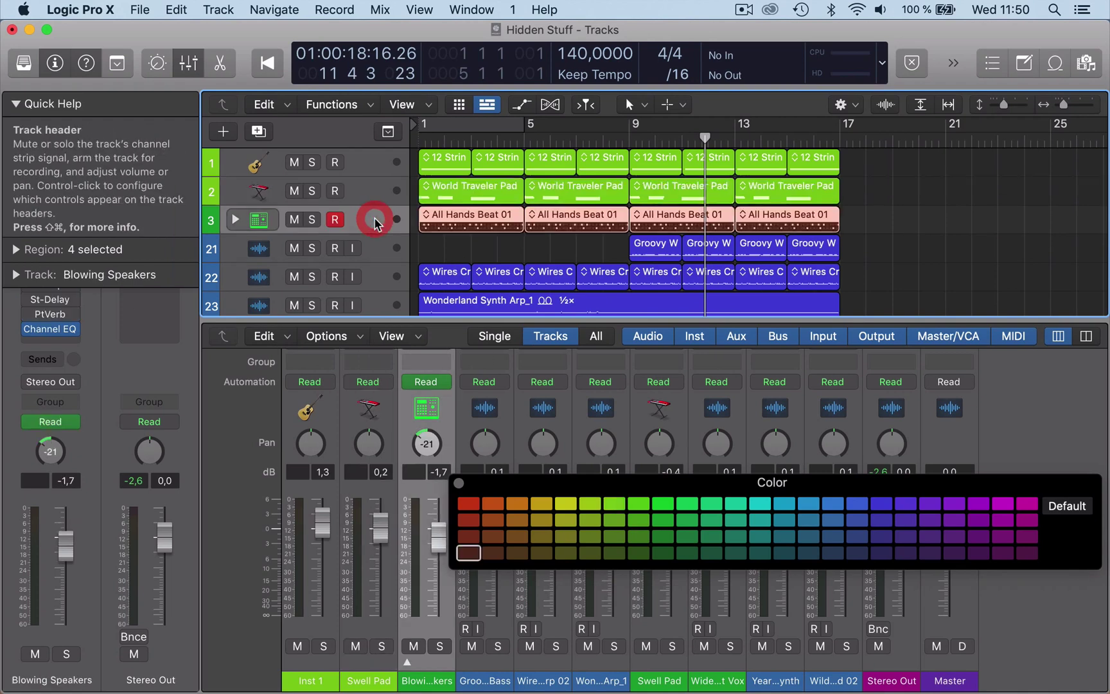
super+click(469, 554)
Step: Enlarge the mixer to show the pan and level settings
scroll(404, 218, down, 2)
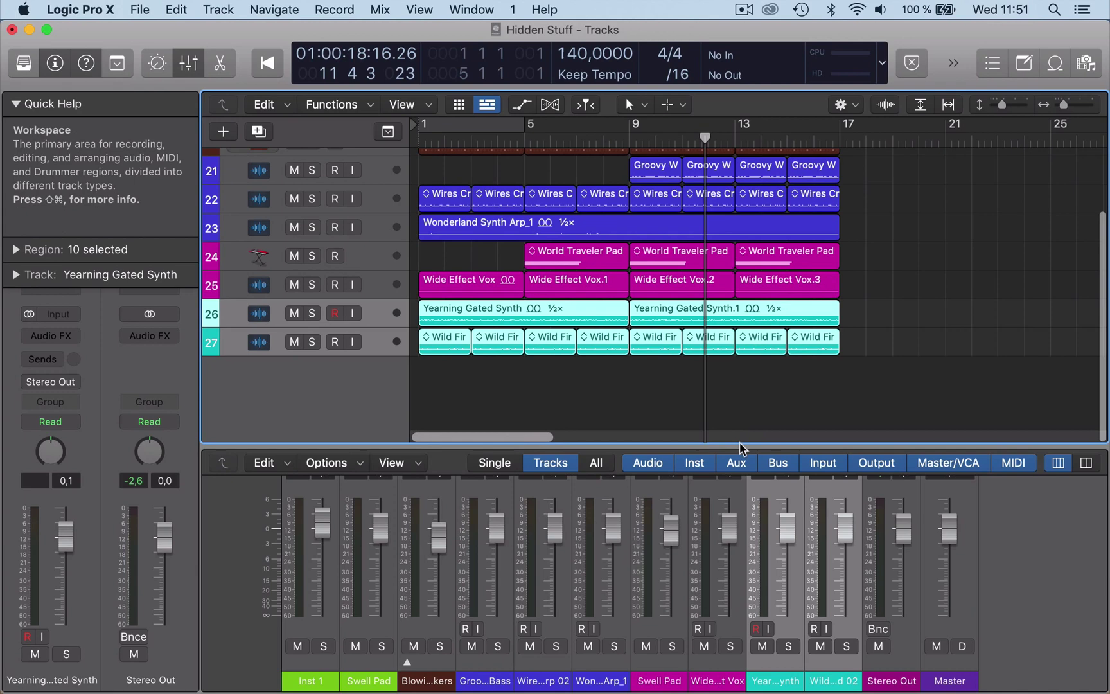
drag(740, 442, 740, 369)
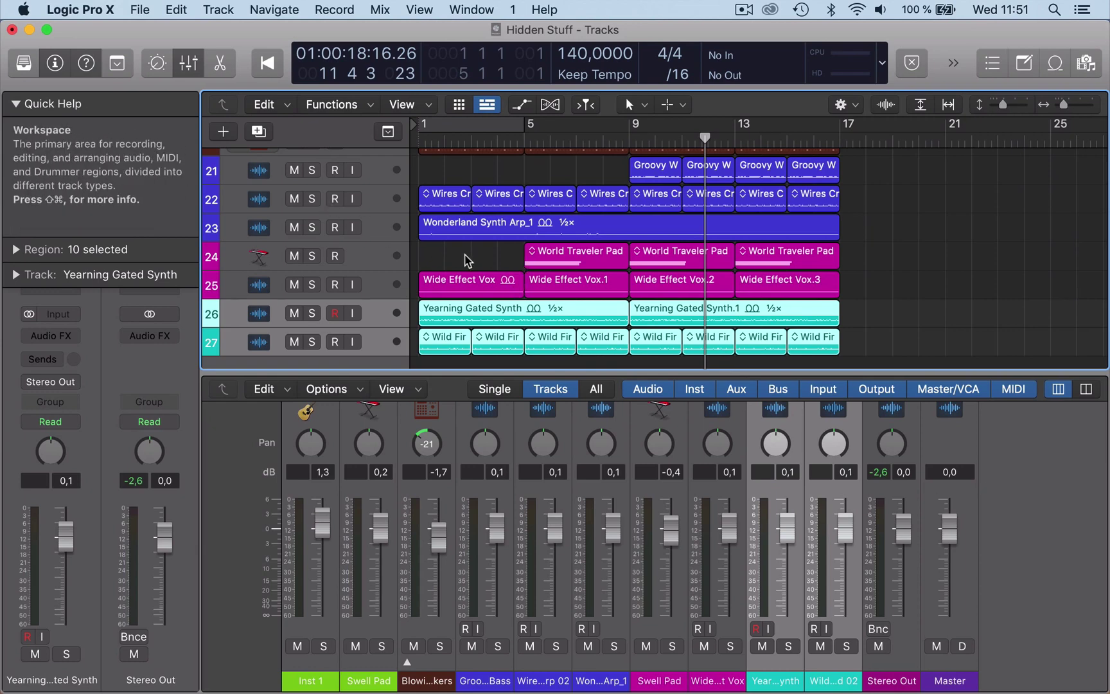
scroll(883, 250, up, 3)
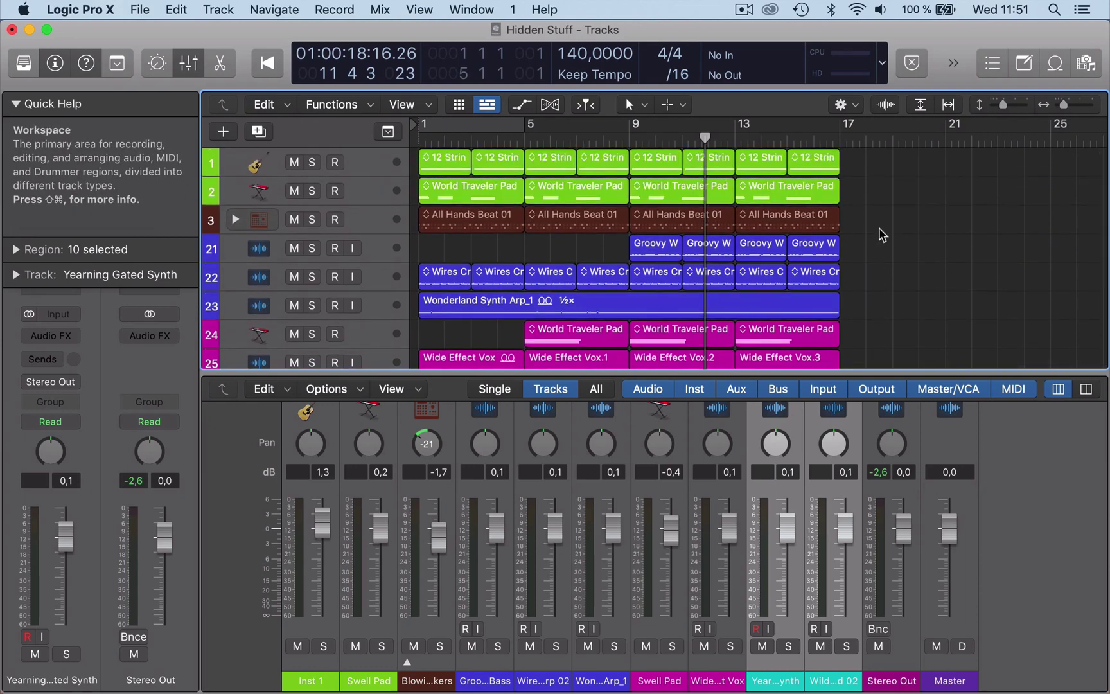
Step: Shrink the mixer to reveal tracks 26–27 and select the World Traveler Pad 04 region
key(super+shift+2)
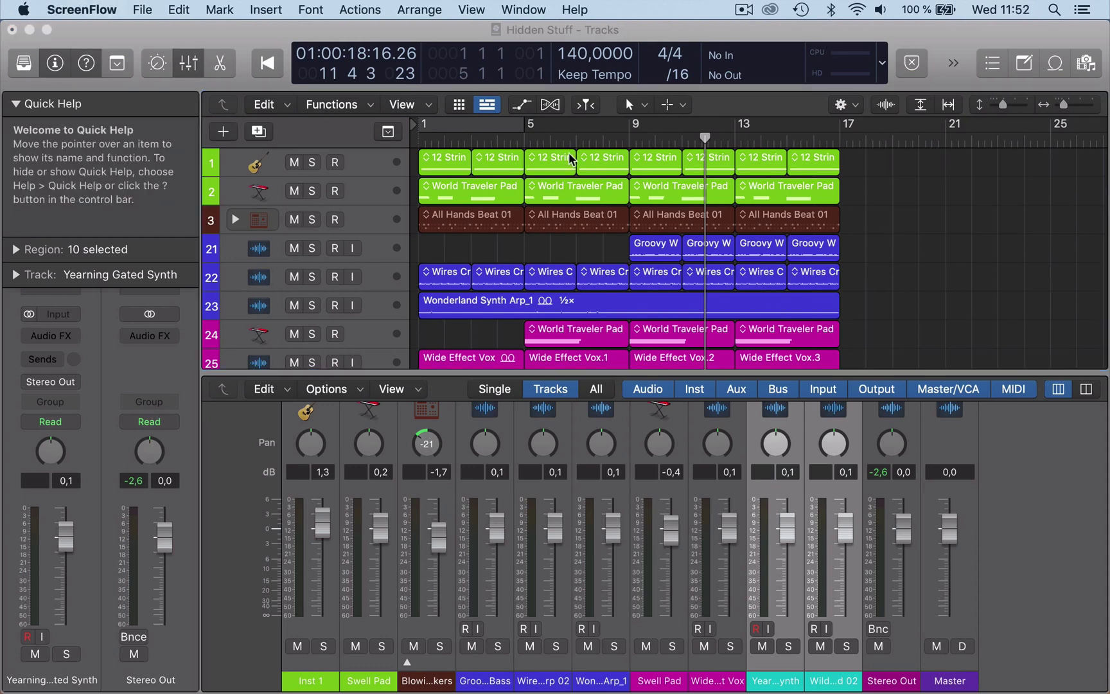
click(880, 372)
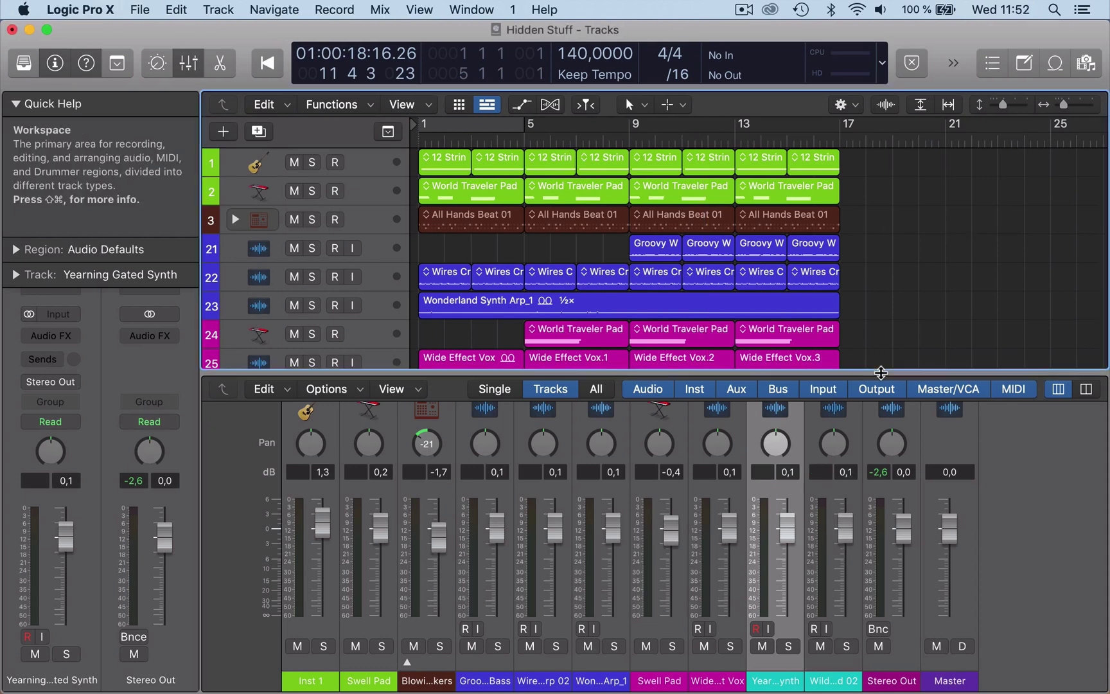
drag(880, 372, 869, 426)
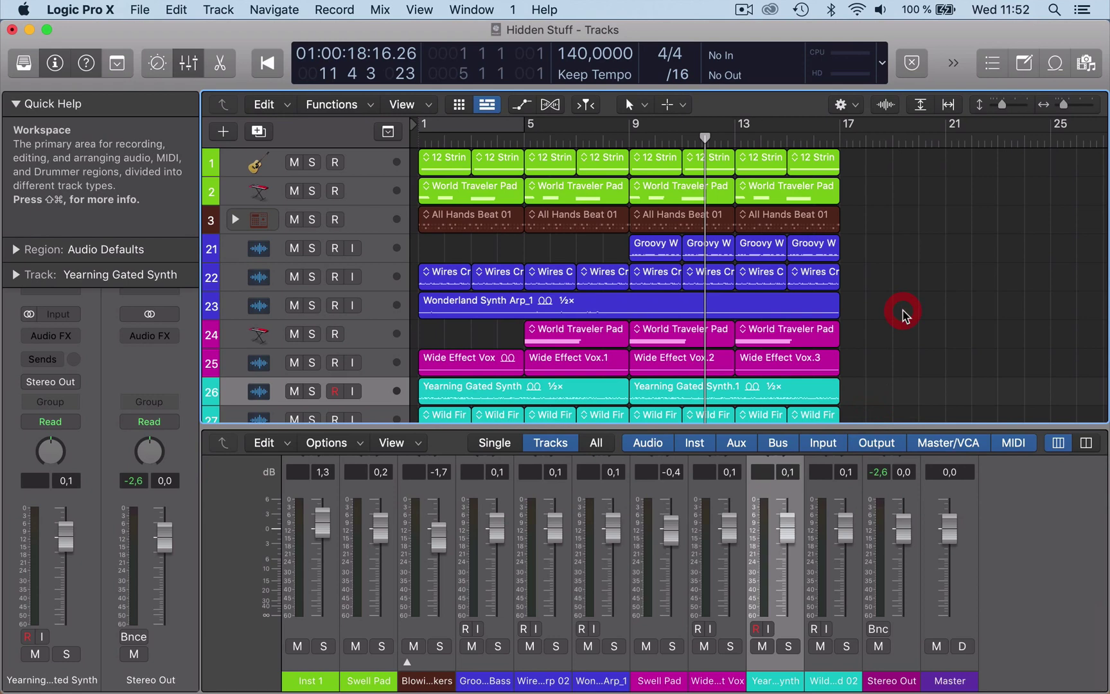
click(793, 187)
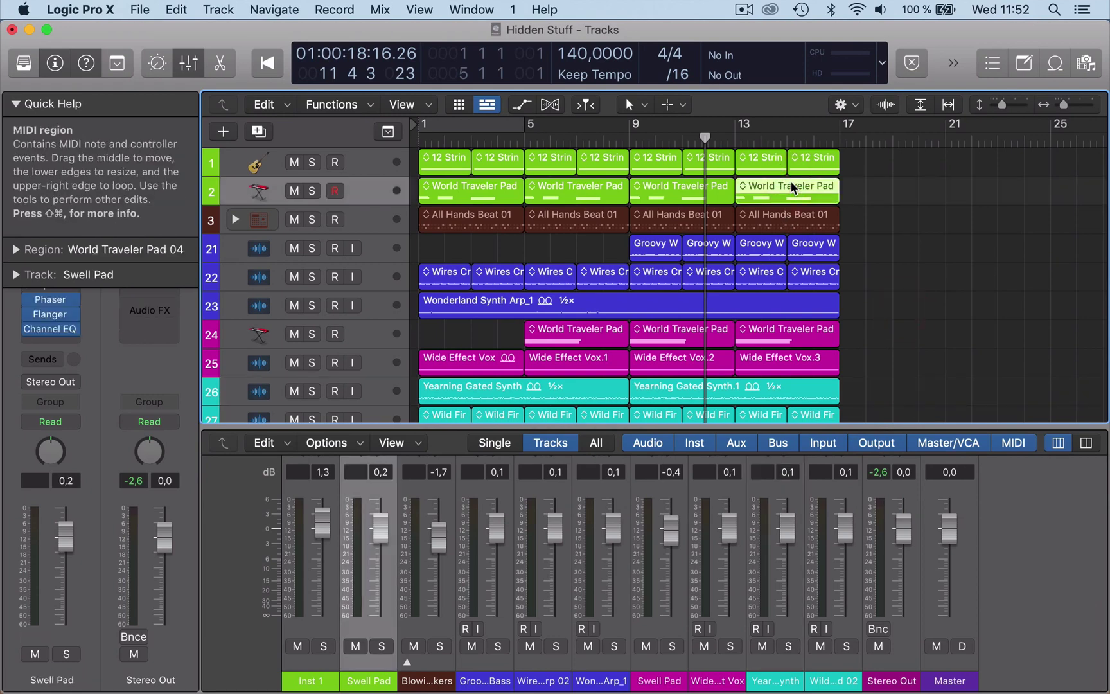
Step: Open the World Traveler Pad 04 region in the Piano Roll and zoom in and out around its notes
double_click(794, 187)
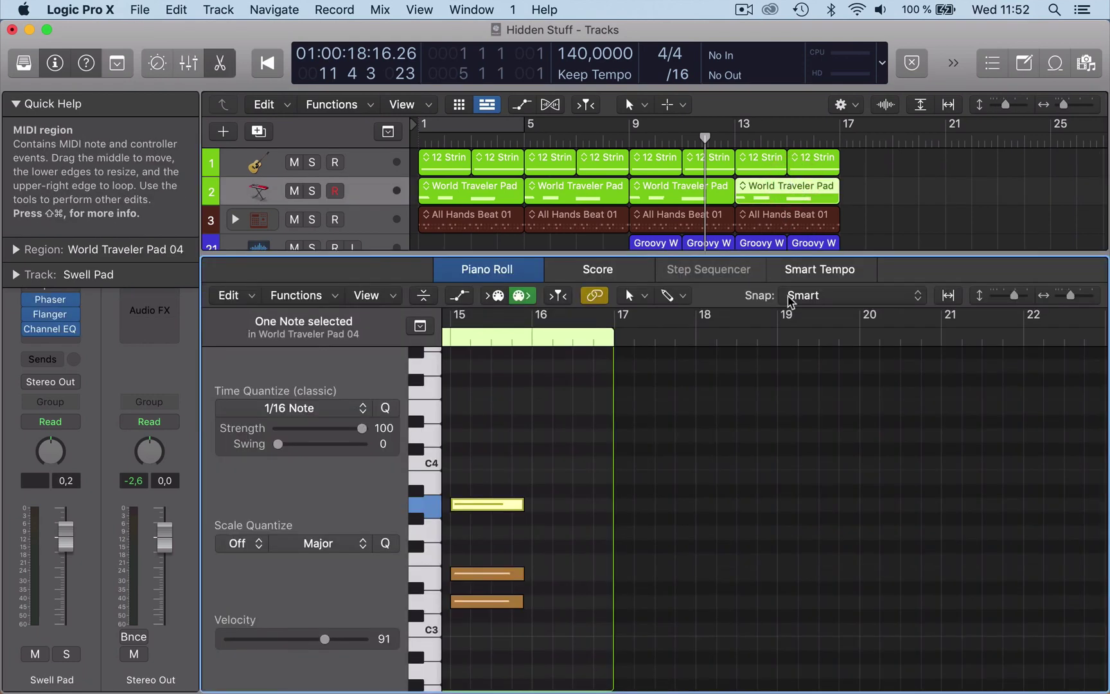
scroll(754, 536, left, 10)
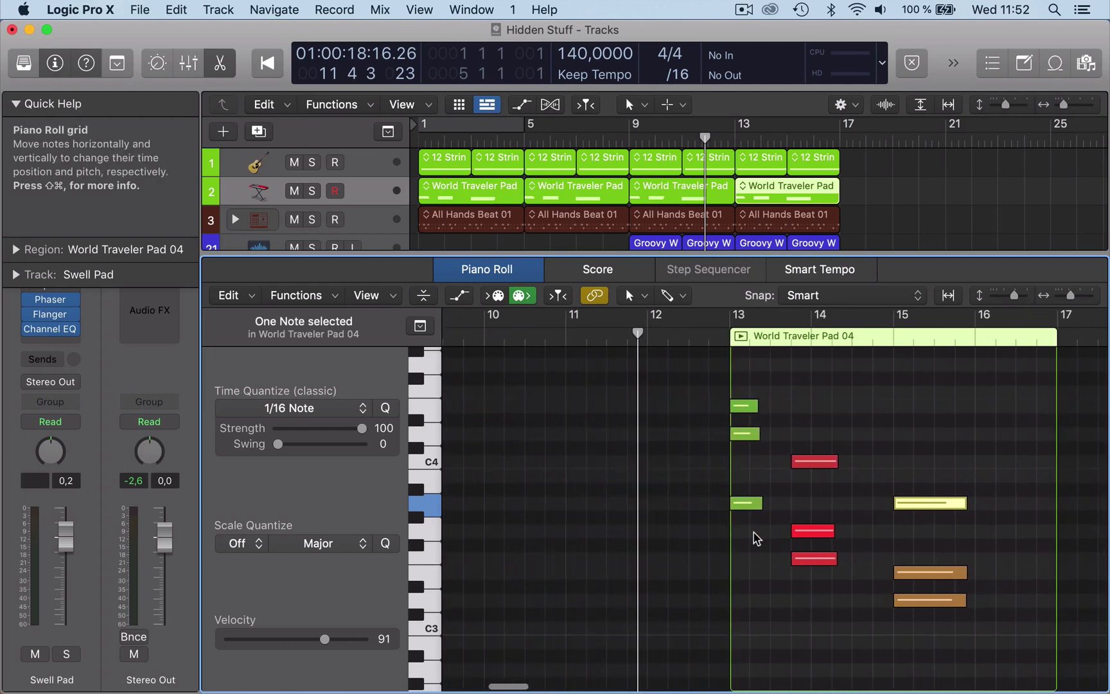
scroll(756, 538, right, 5)
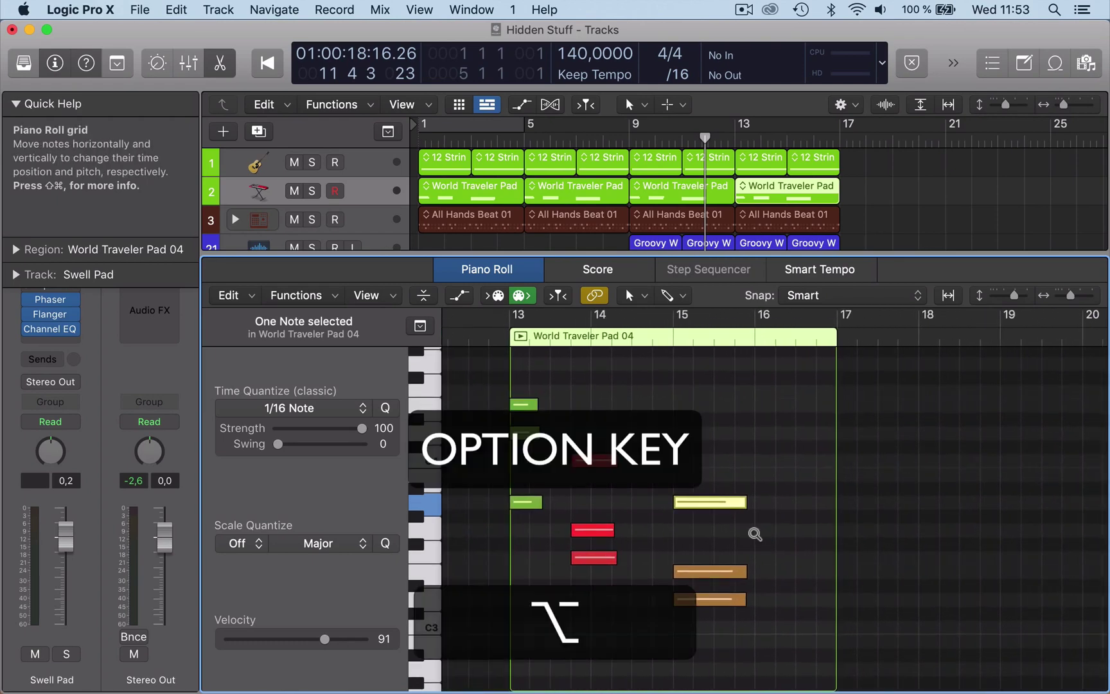
alt+scroll(756, 539, up, 3)
alt+scroll(753, 533, down, 3)
alt+scroll(753, 533, up, 3)
alt+scroll(755, 534, down, 3)
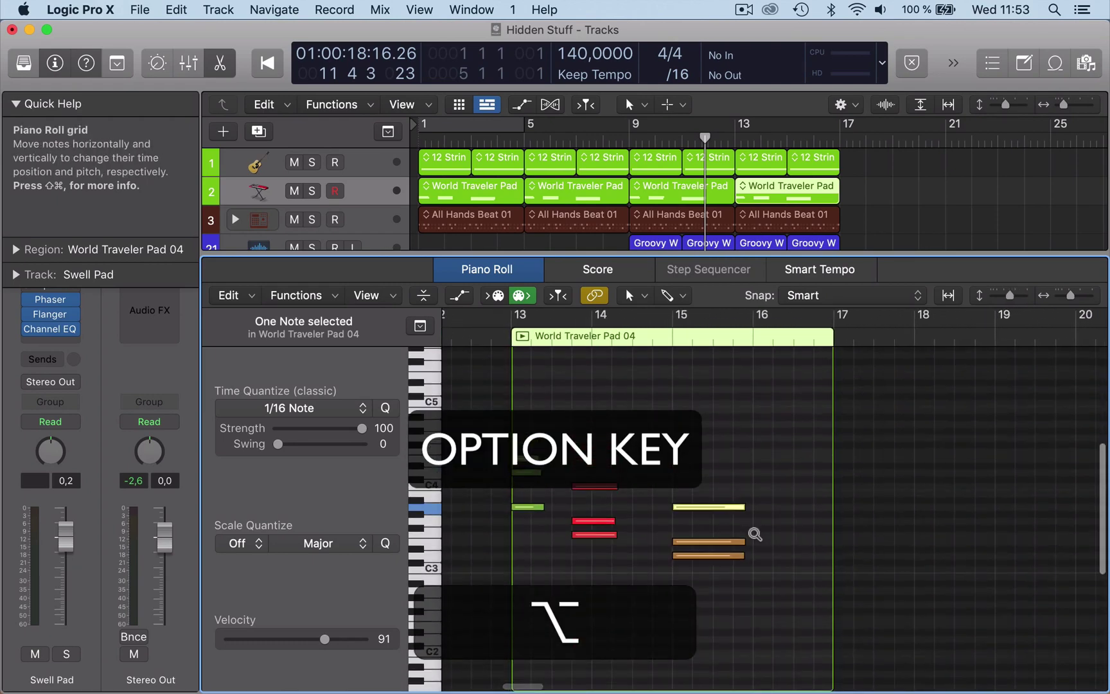
scroll(755, 534, up, 2)
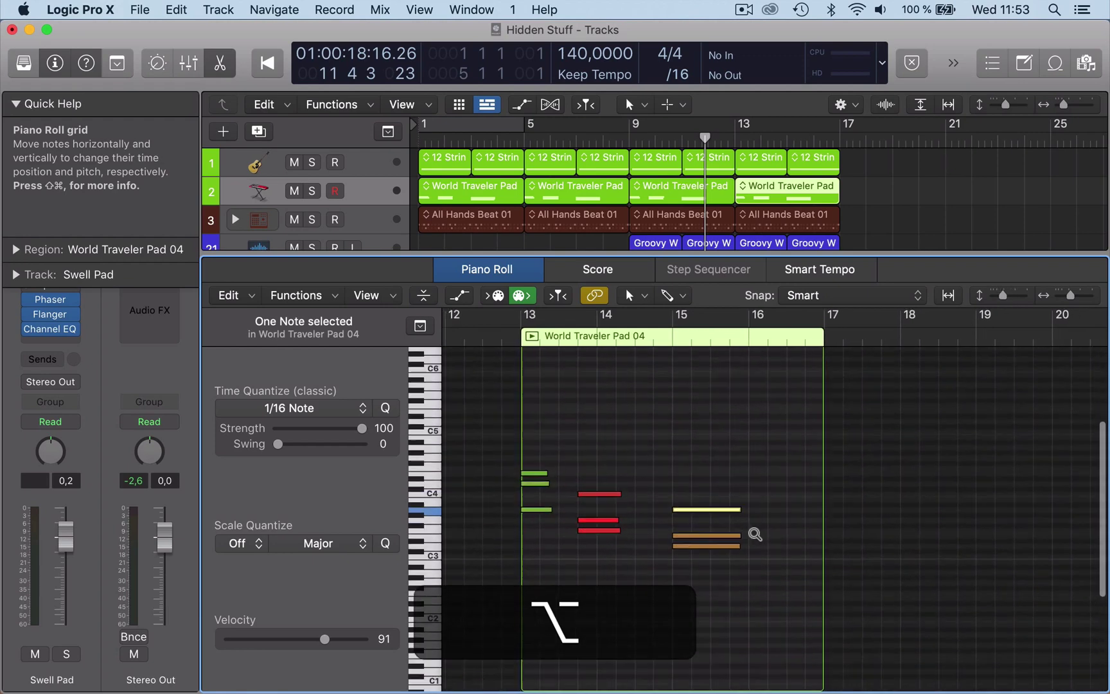
alt+scroll(755, 534, up, 3)
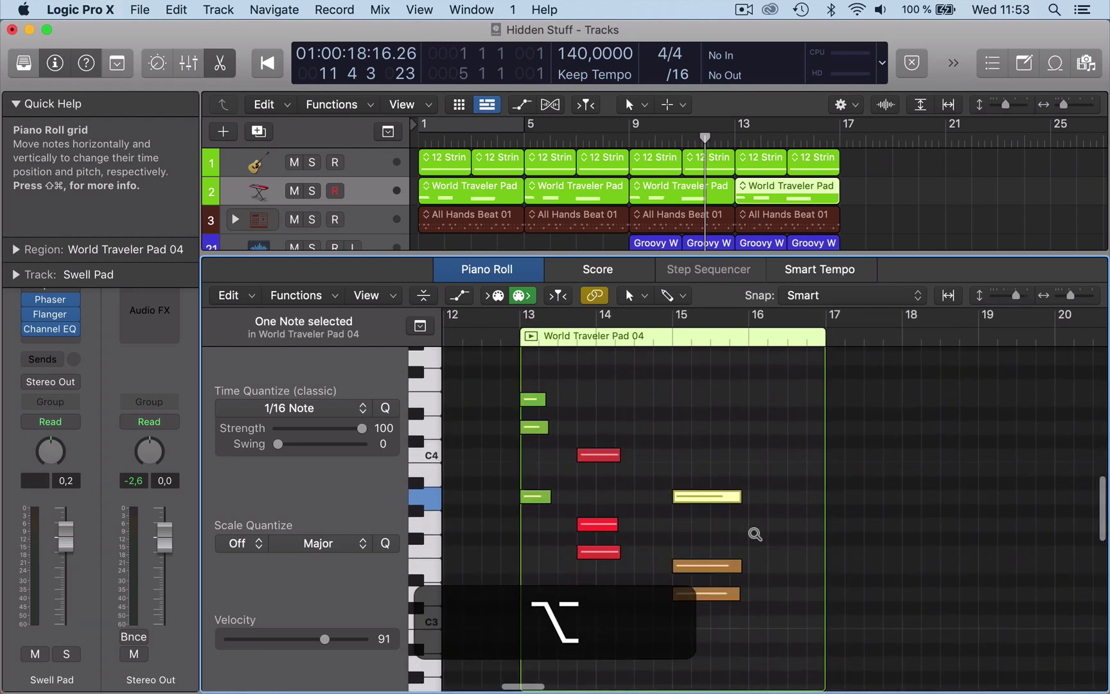
alt+scroll(755, 534, up, 3)
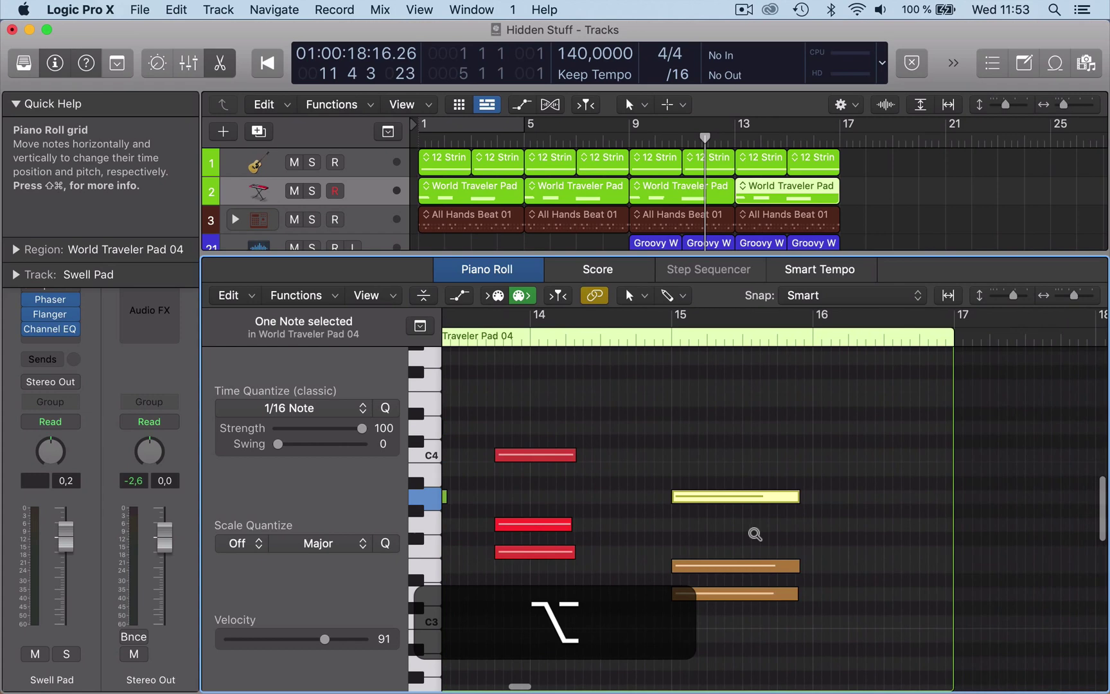
Step: Deselect World Traveler Pad 04, enlarge the Tracks area, and zoom to show bars 1–17
click(984, 170)
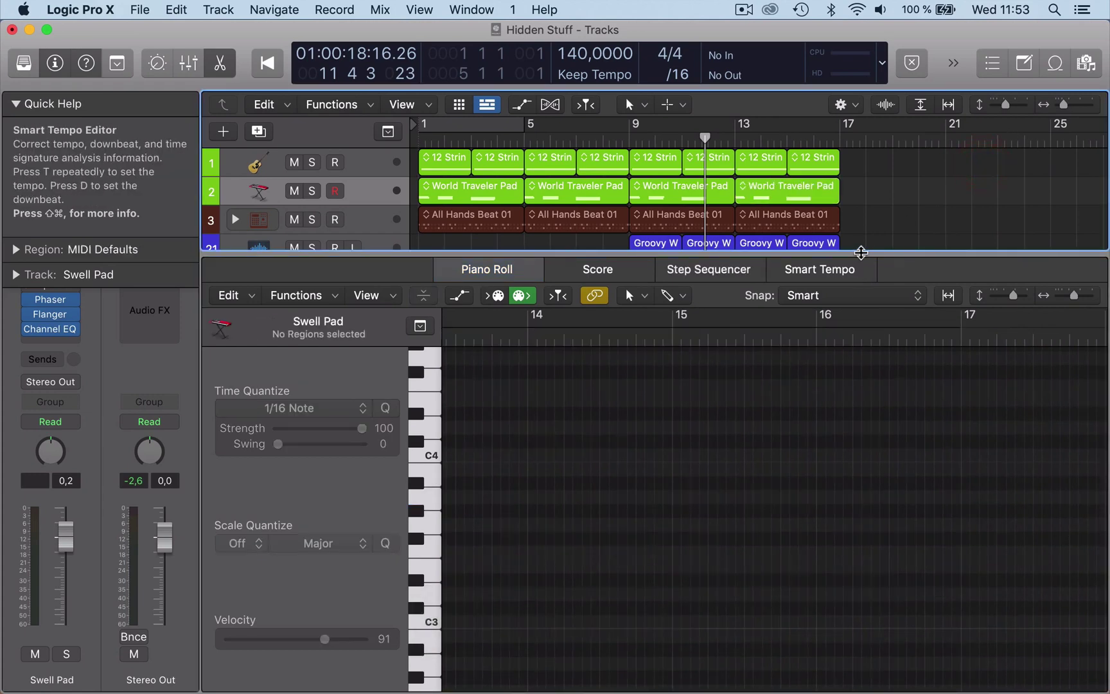
drag(859, 252, 861, 411)
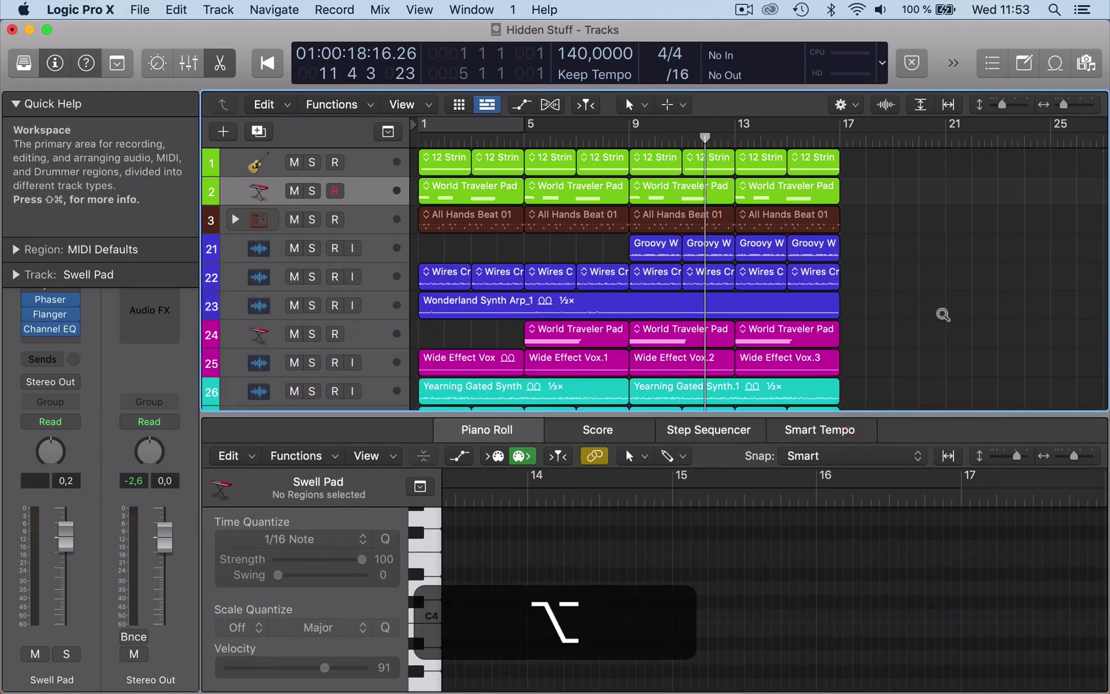
alt+scroll(942, 315, down, 3)
alt+scroll(943, 315, down, 5)
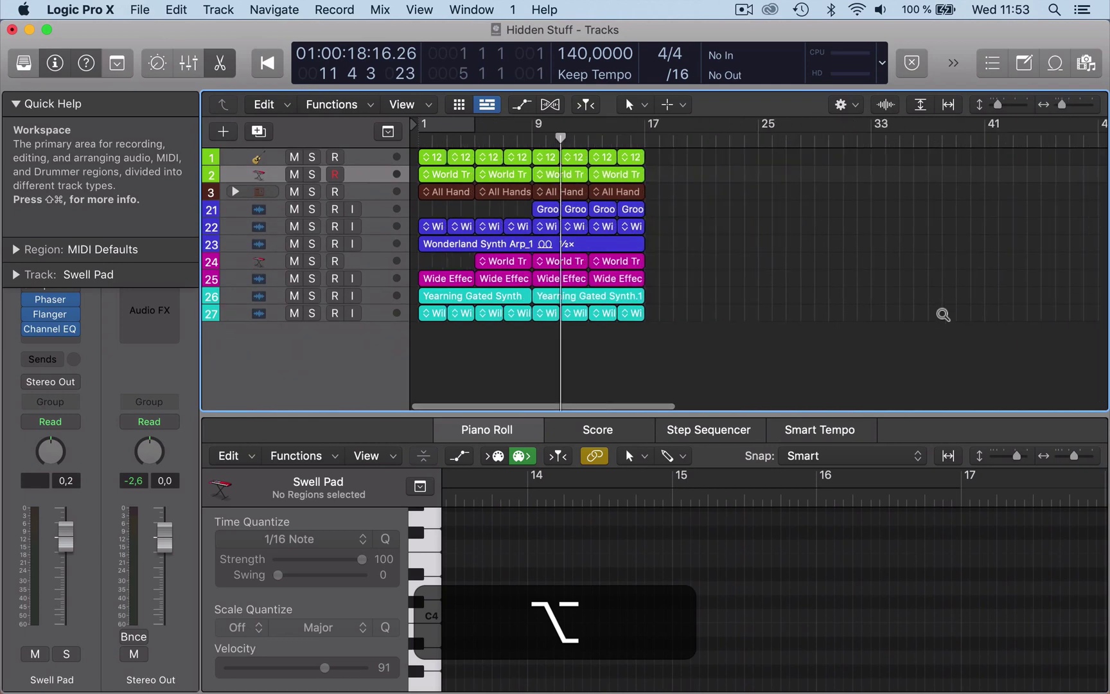
alt+scroll(943, 315, down, 4)
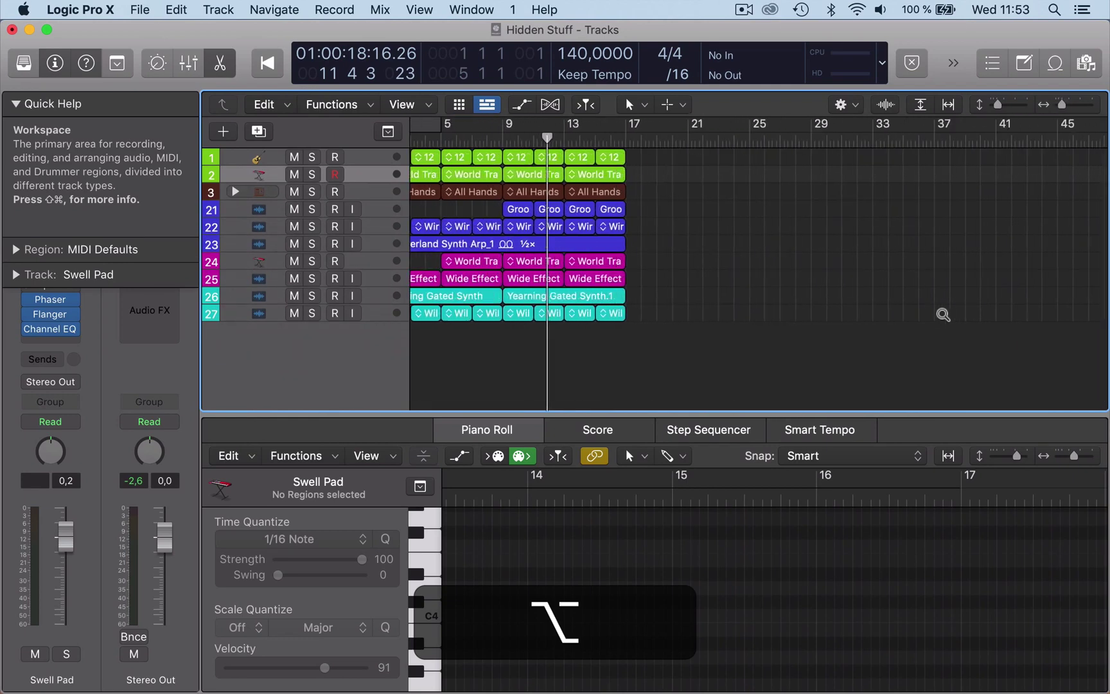
alt+scroll(943, 315, up, 4)
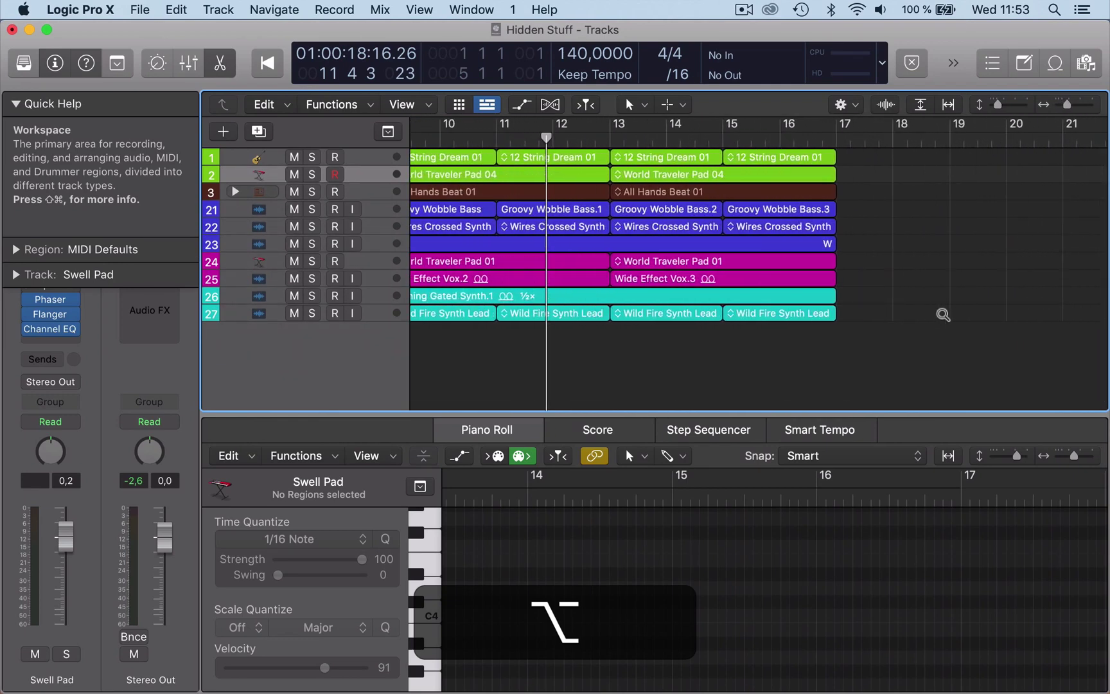
alt+scroll(943, 315, up, 3)
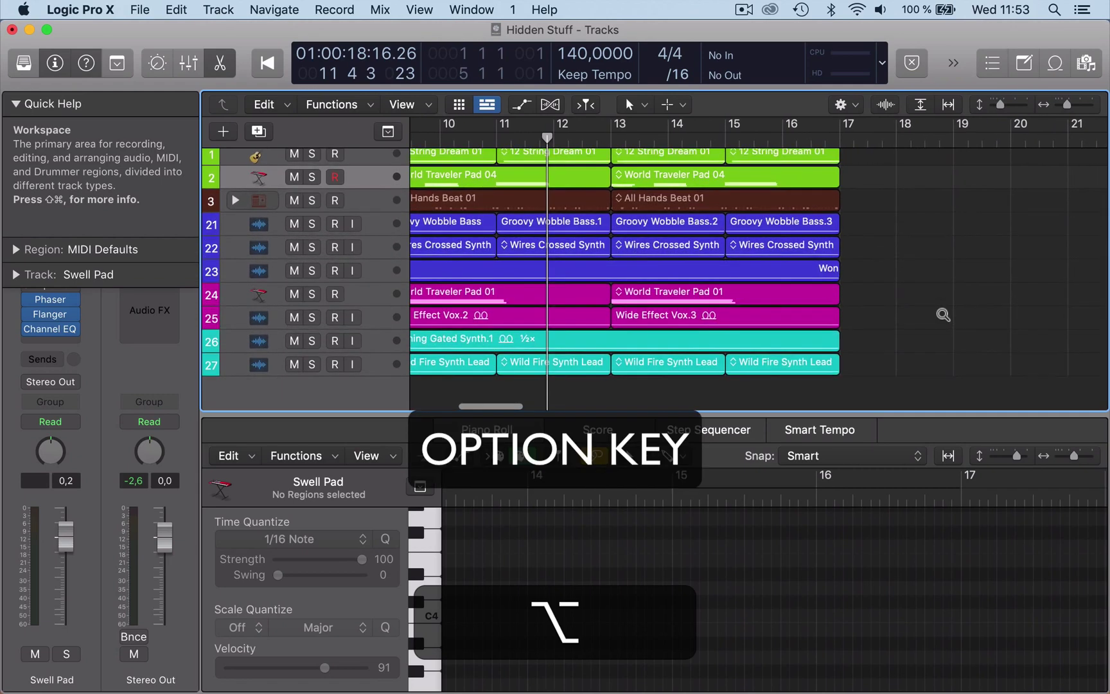
alt+scroll(943, 315, up, 3)
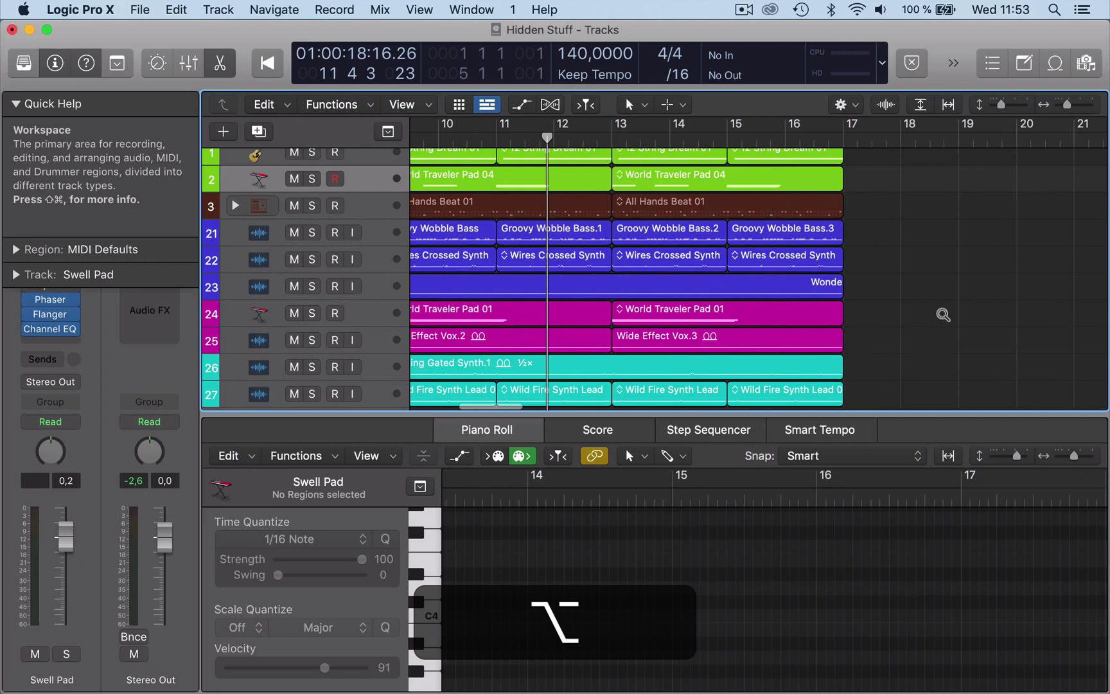
alt+scroll(943, 315, down, 6)
alt+scroll(943, 315, down, 6)
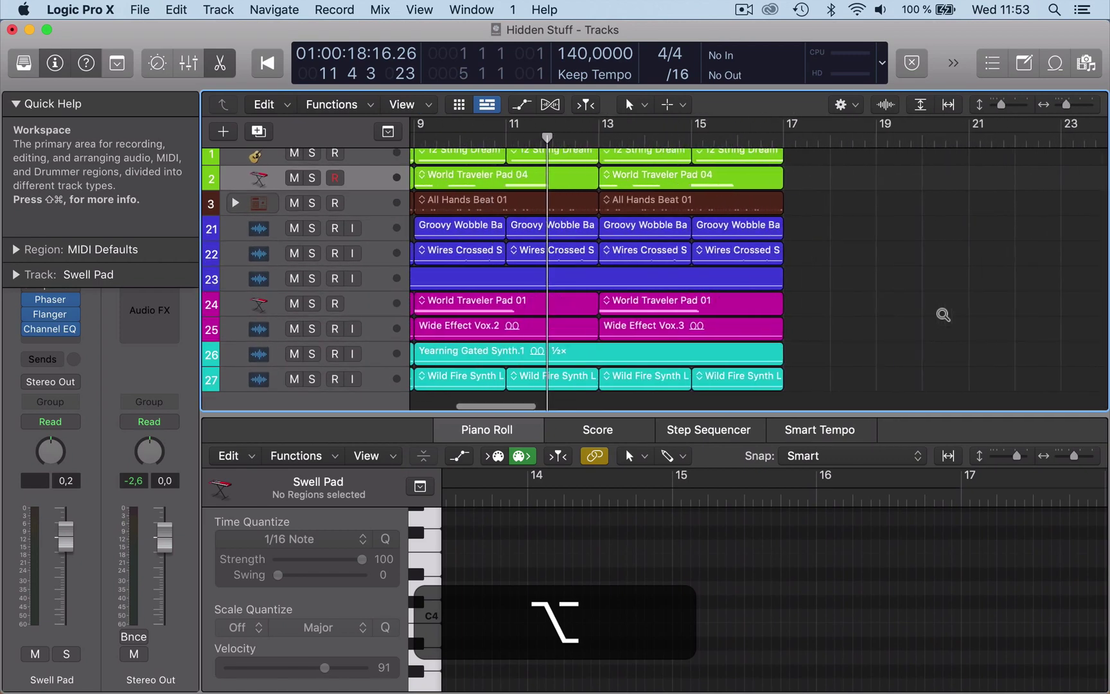
alt+scroll(940, 313, up, 8)
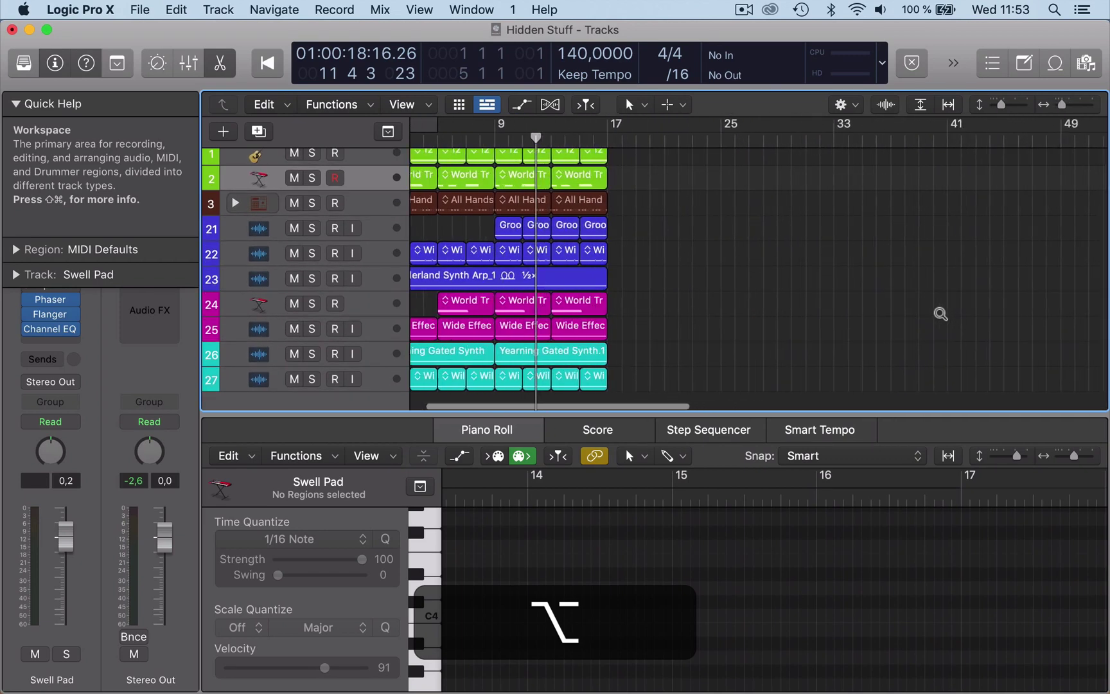
alt+scroll(941, 313, down, 5)
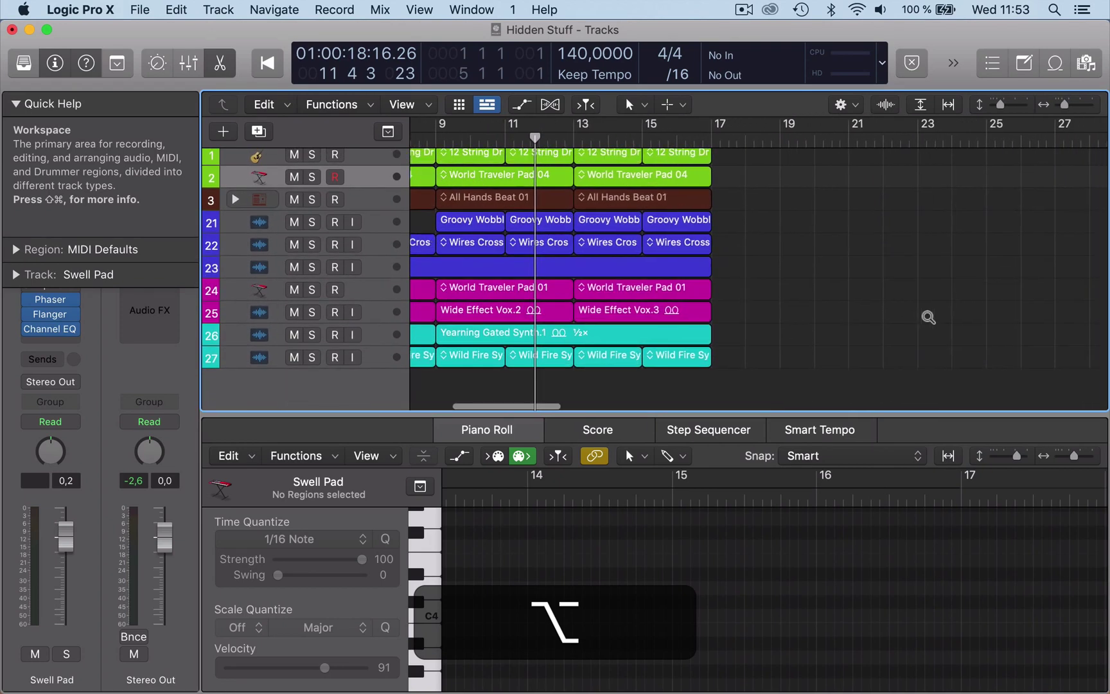
scroll(928, 318, left, 6)
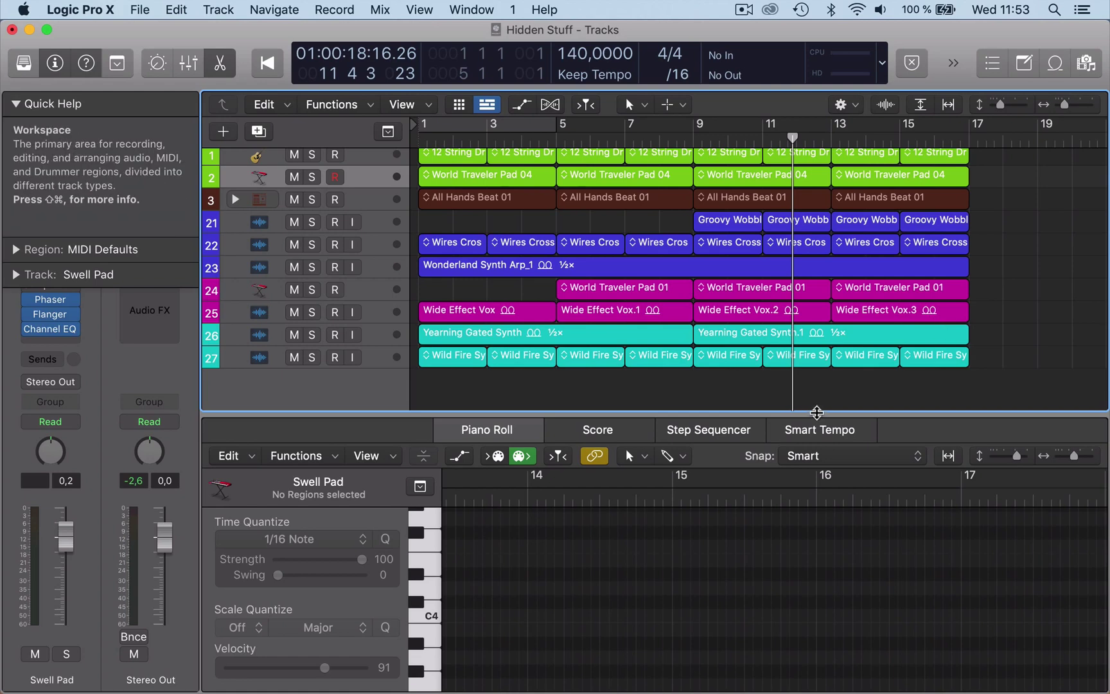
Step: Move the Tracks/Piano Roll divider to make the Piano Roll taller
drag(815, 410, 855, 442)
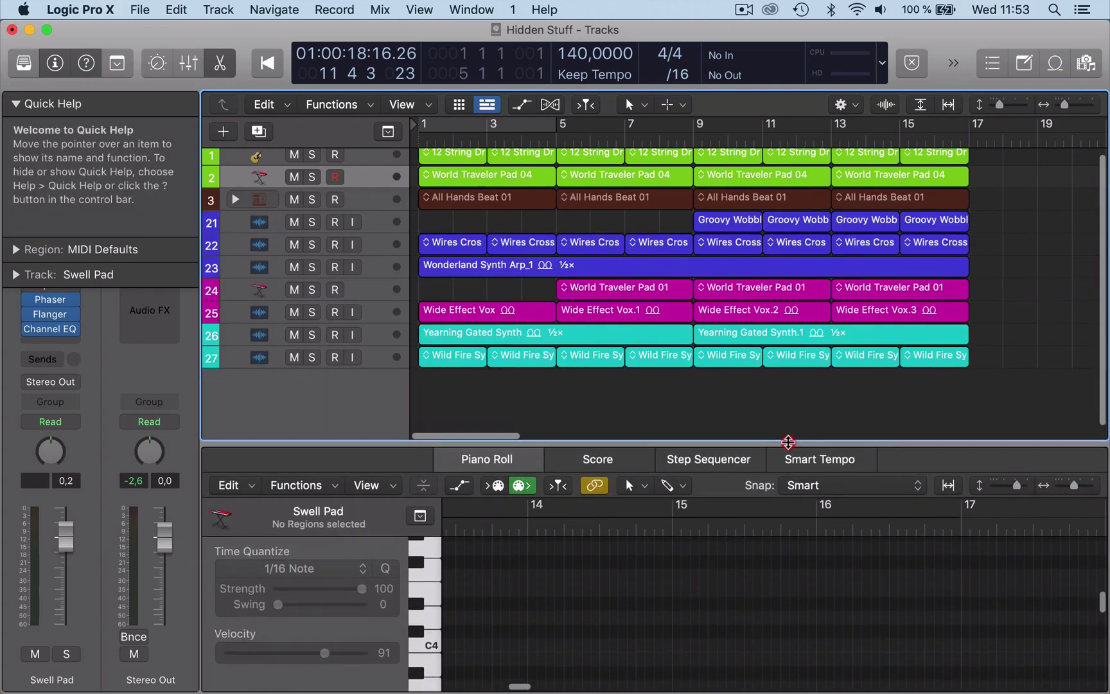
scroll(954, 230, up, 2)
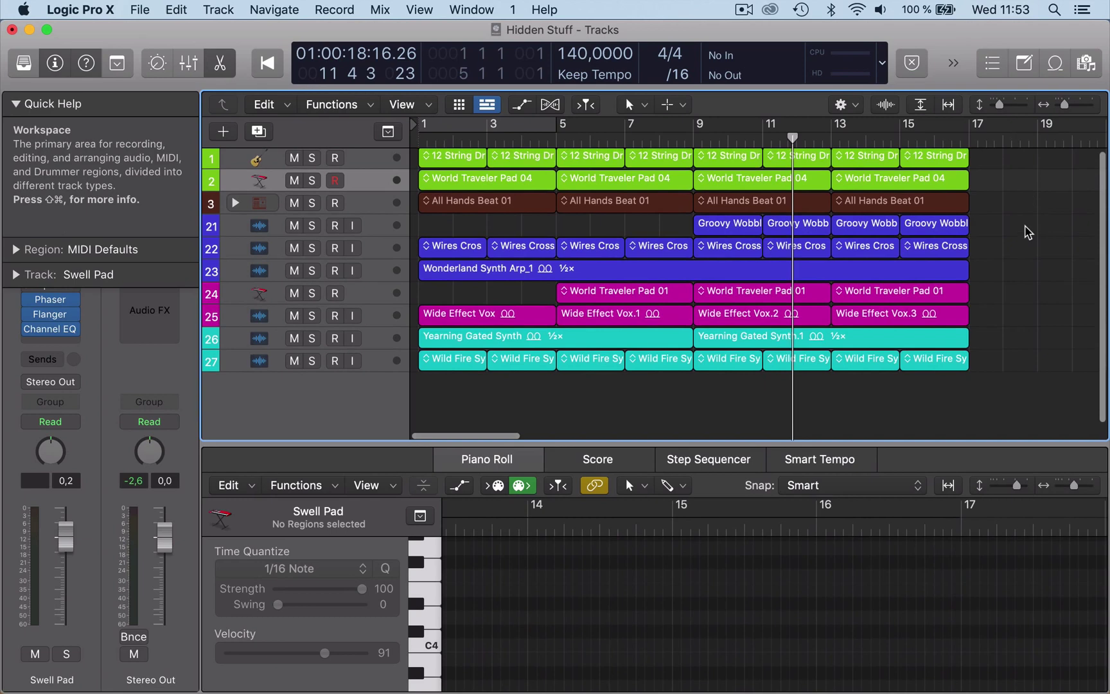
scroll(867, 392, down, 1)
drag(866, 357, 875, 375)
Step: Select the World Traveler Pad 04 and Pad 01 regions together, then select and clear the yellow A3 note
click(923, 184)
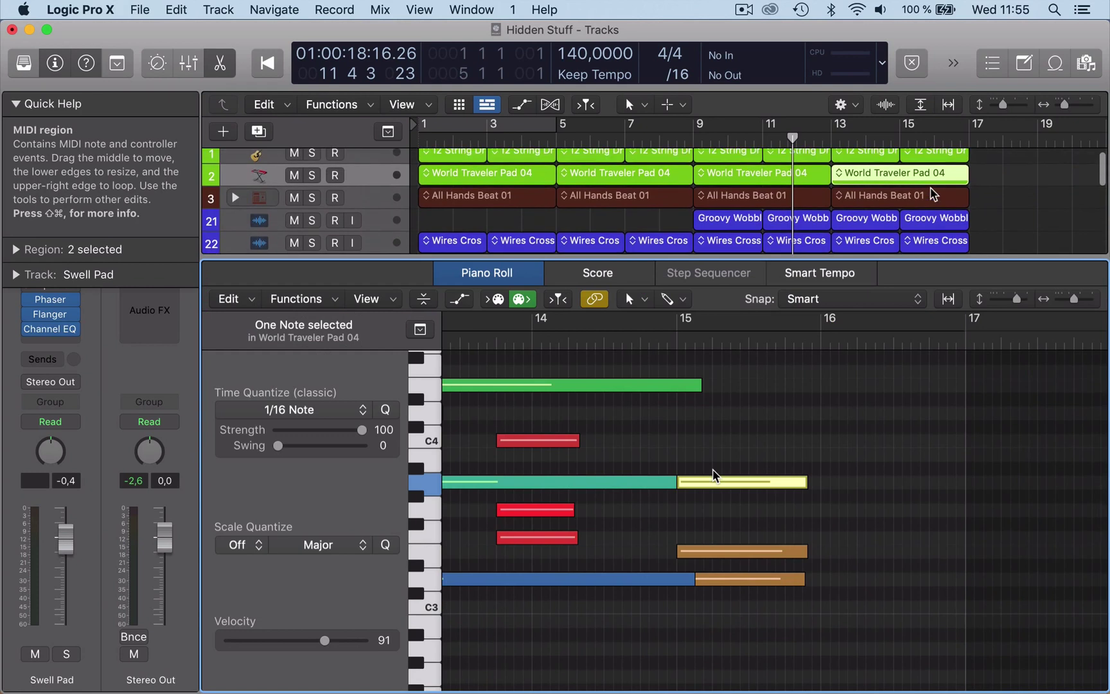
click(801, 515)
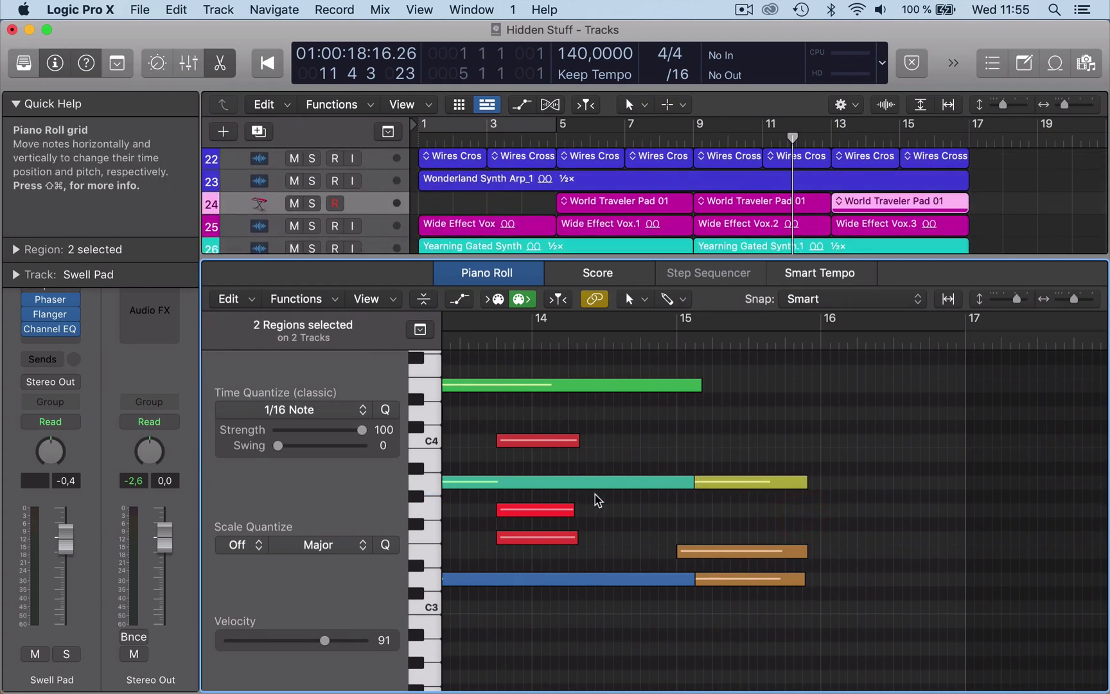
click(757, 483)
click(803, 519)
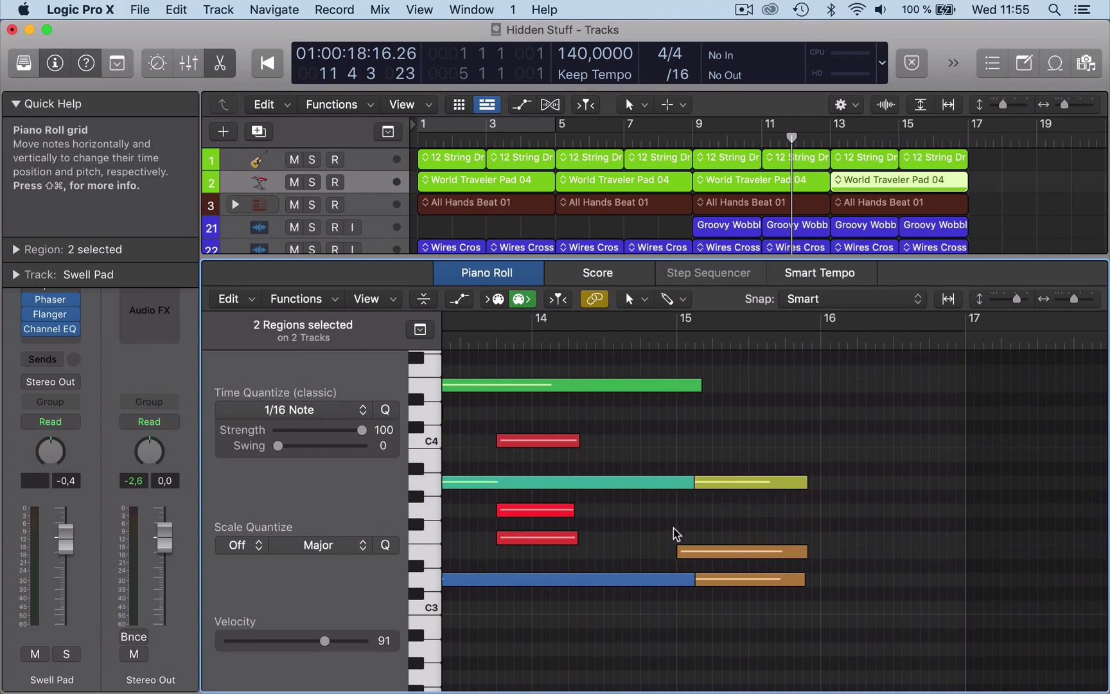
Step: Switch note colouring to Region Colors, showing Pad 04 notes lime green and Pad 01 notes magenta
right_click(758, 480)
click(757, 479)
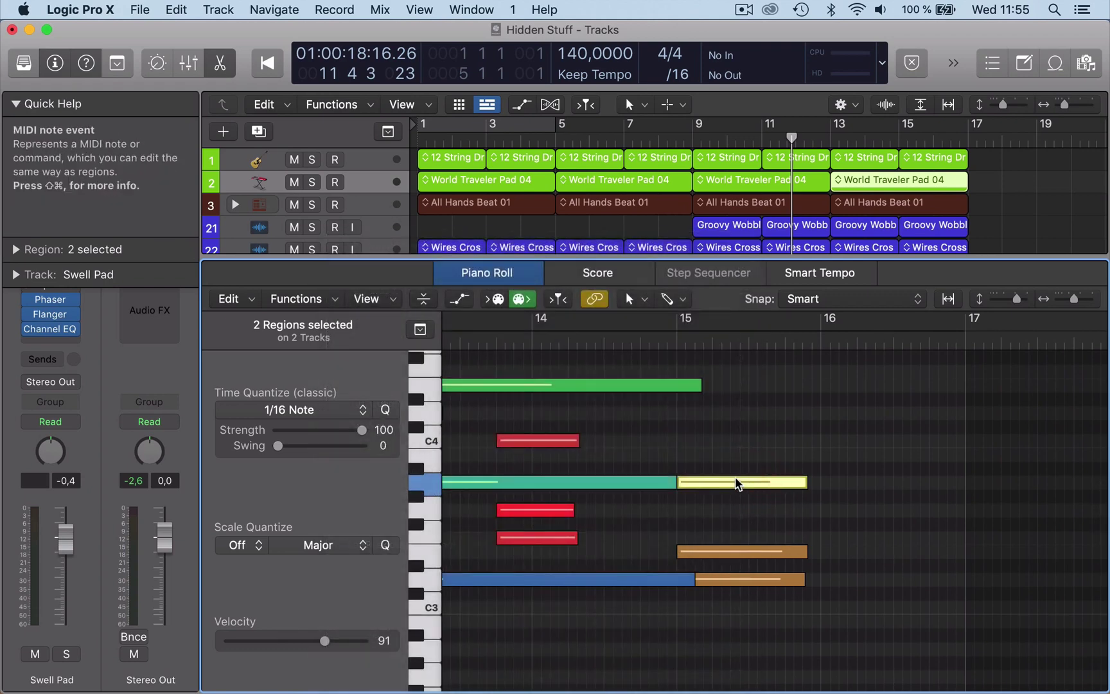
right_click(736, 480)
scroll(590, 458, down, 5)
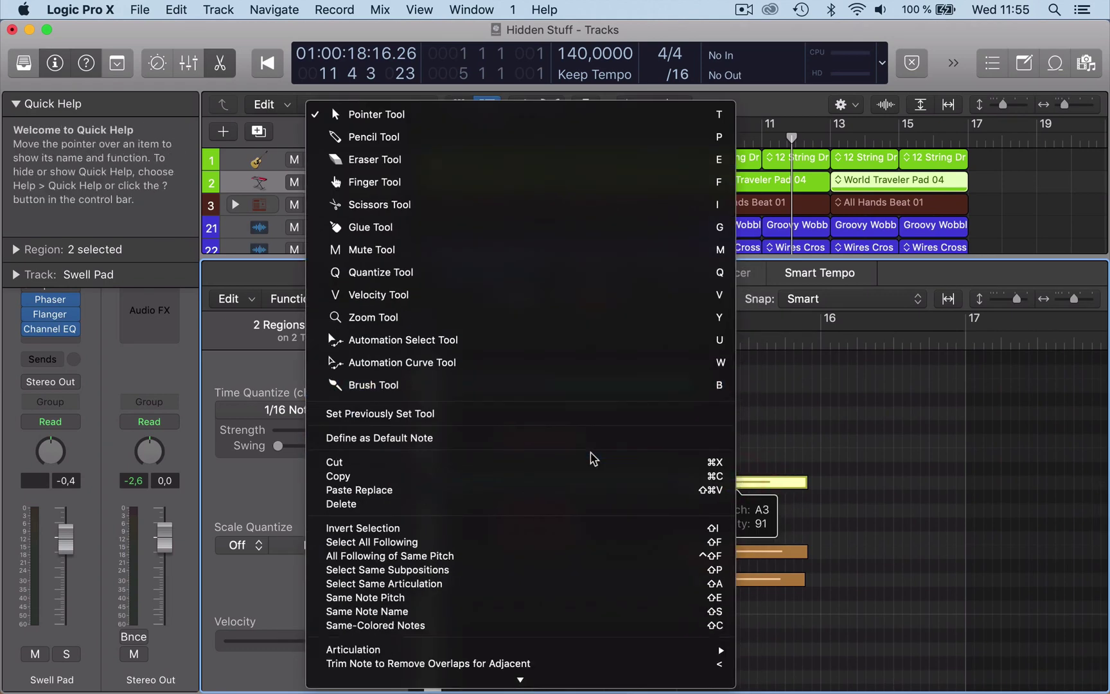
mouse_move(591, 458)
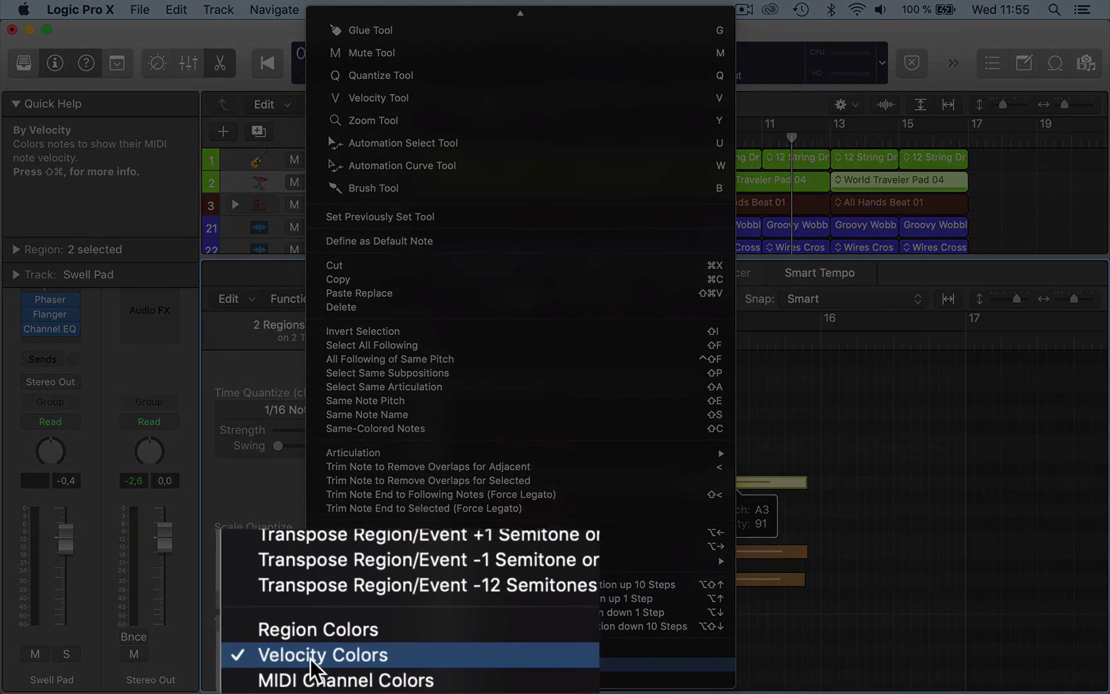
click(328, 636)
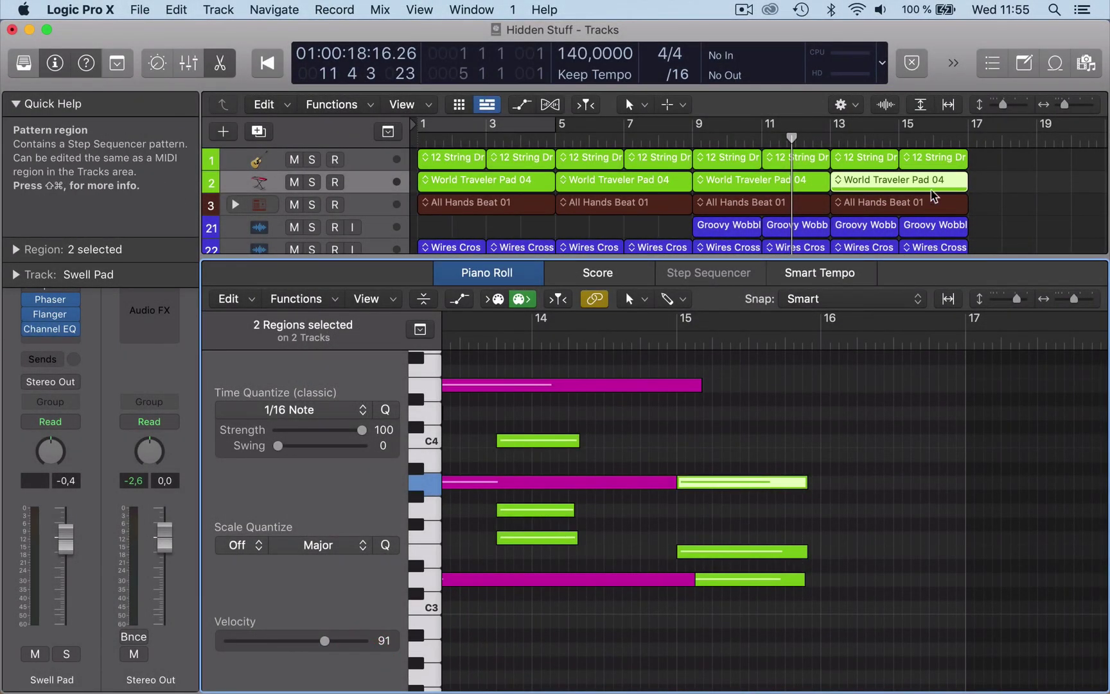
scroll(933, 194, down, 3)
scroll(933, 193, down, 1)
scroll(933, 193, up, 2)
scroll(933, 193, down, 2)
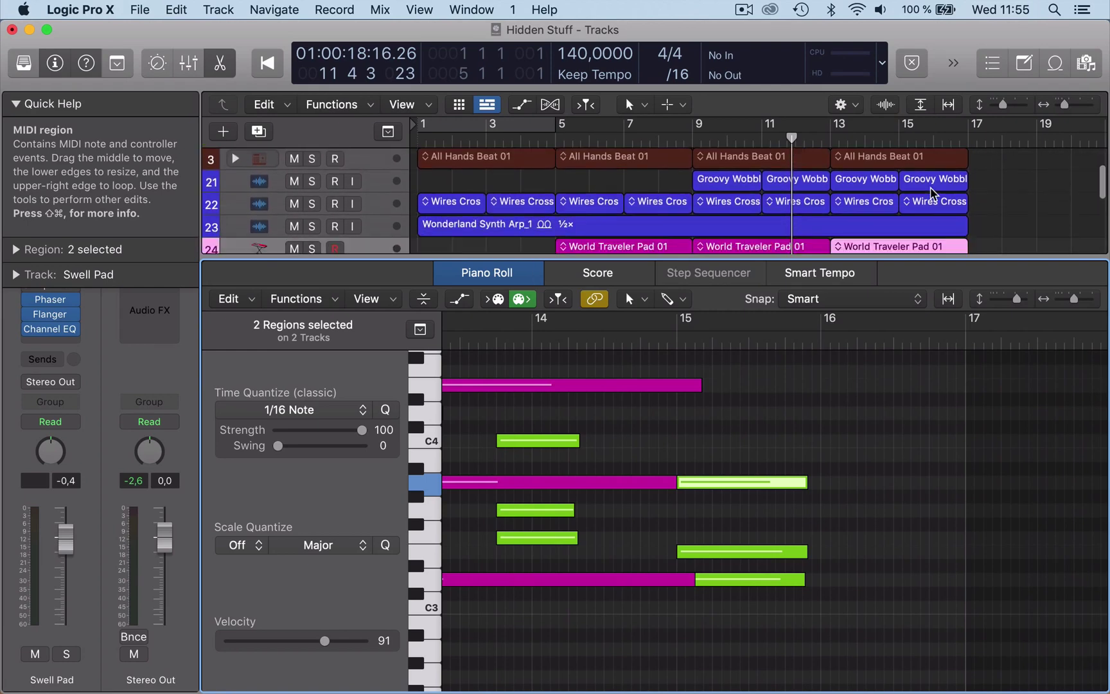
scroll(932, 193, up, 2)
scroll(931, 187, down, 3)
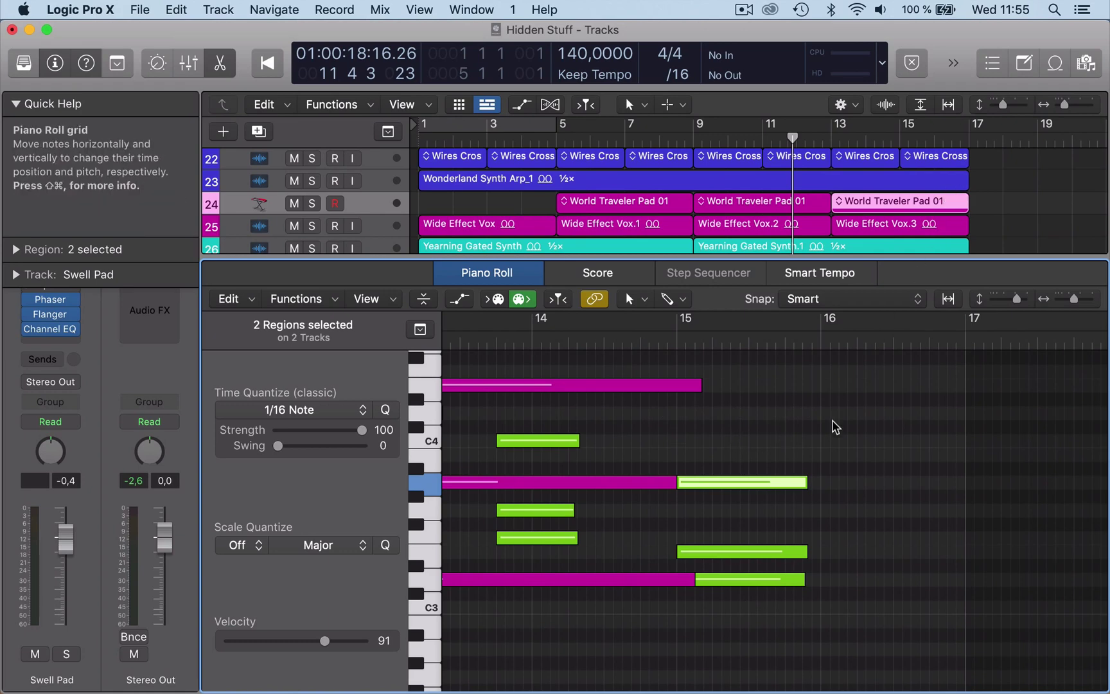
Step: Colour notes by velocity and use the Velocity tool to set the yellow A3 note to 106, then 86
right_click(795, 486)
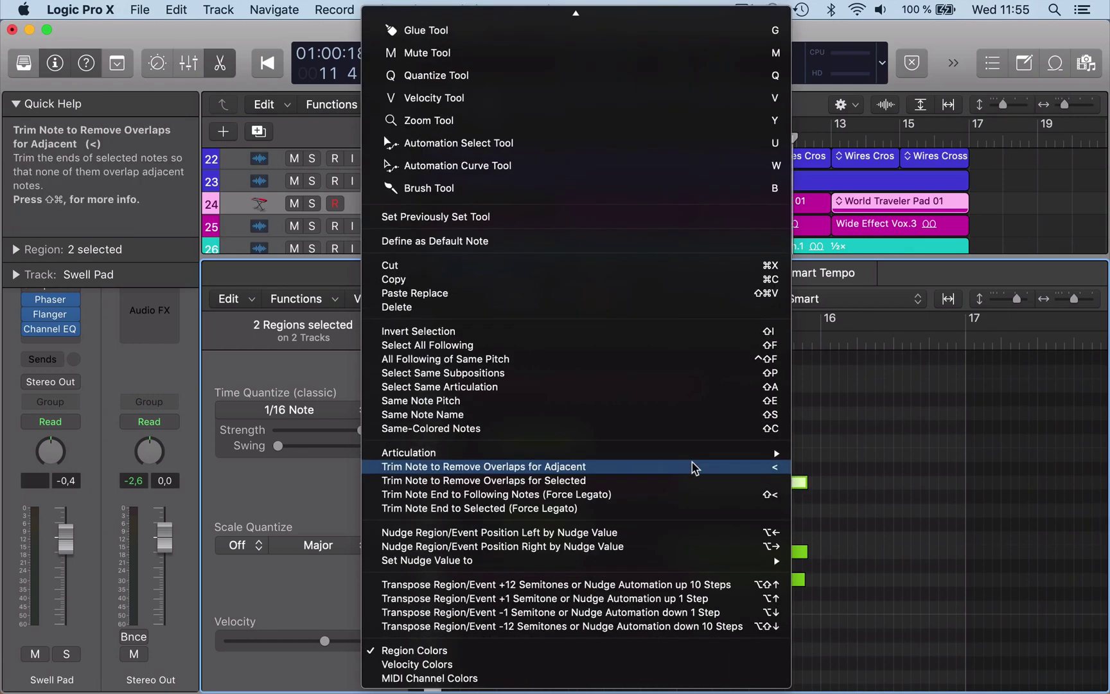
click(393, 664)
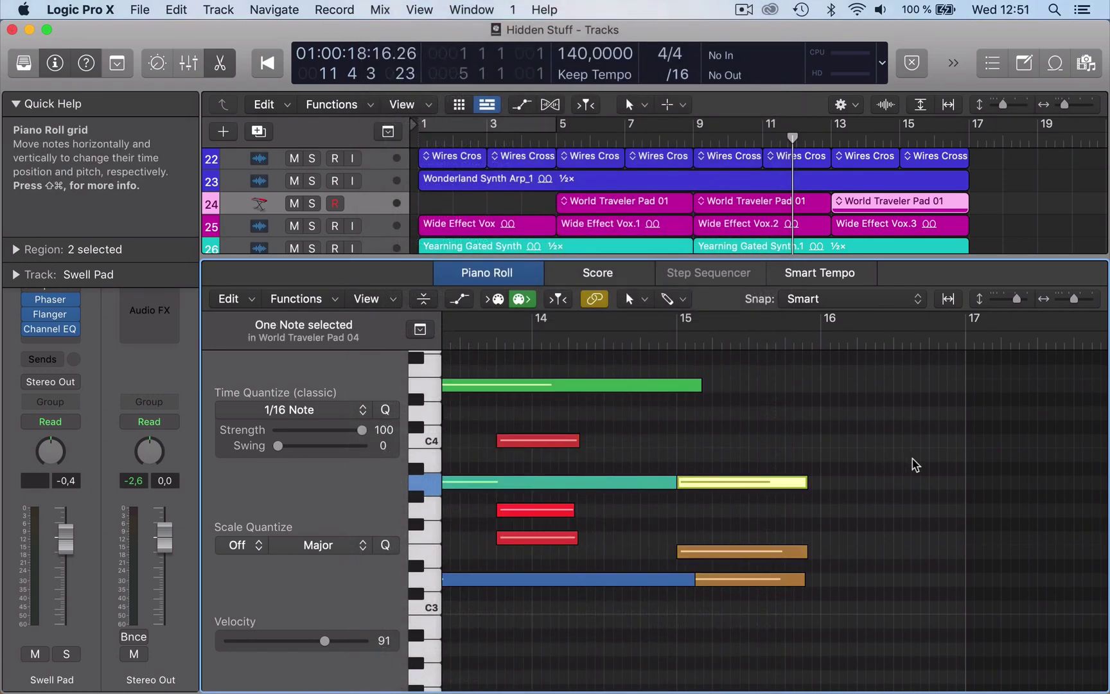
key(ctrl+super)
mouse_move(786, 488)
key(ctrl+super)
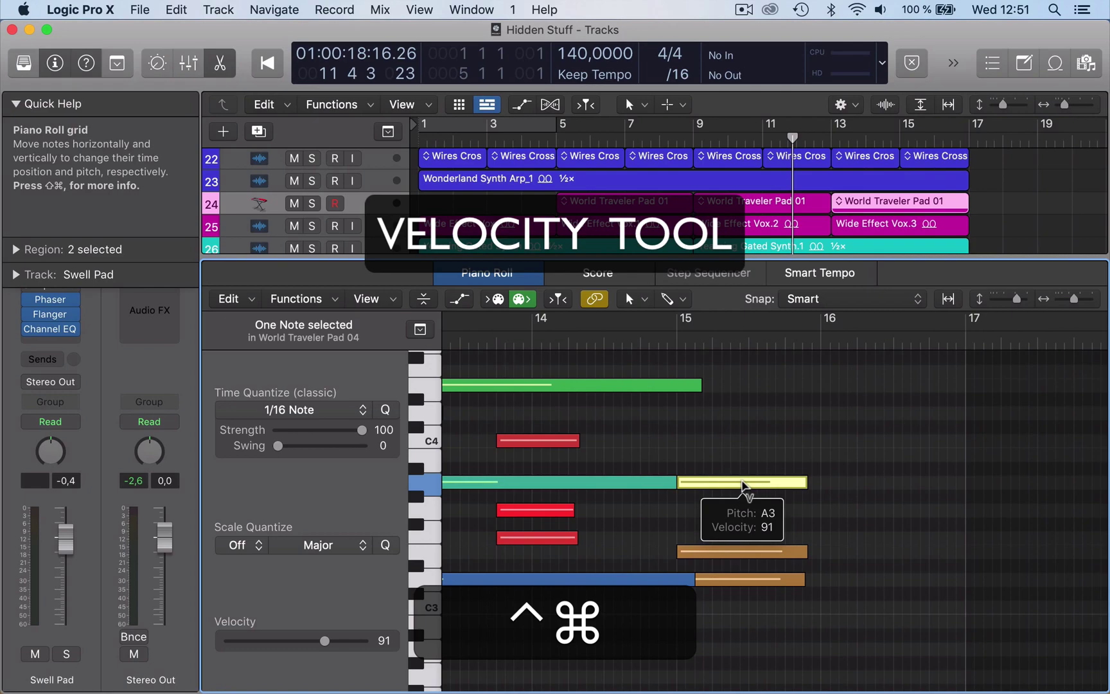
drag(744, 487, 719, 434)
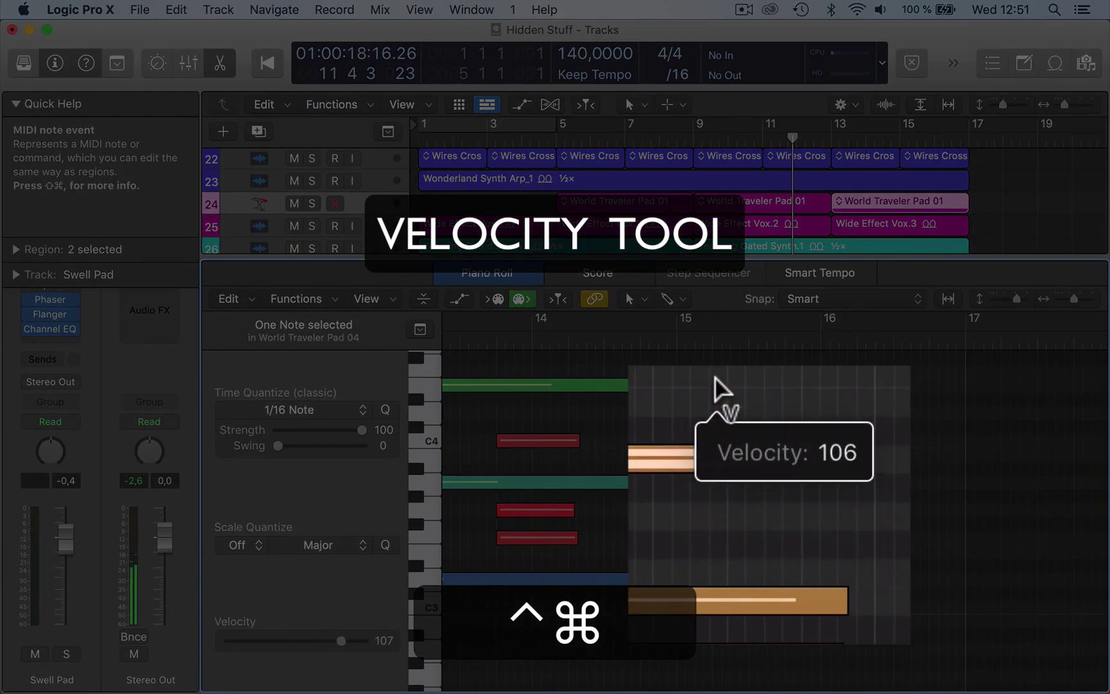
drag(715, 385, 748, 467)
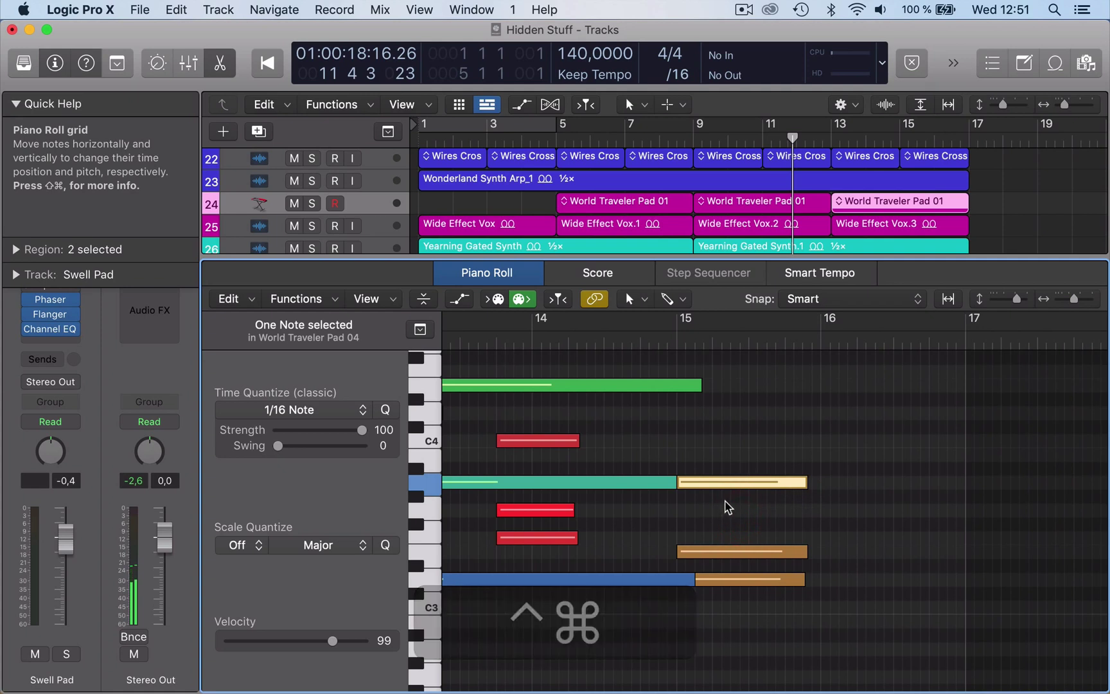
Step: Select all nine notes in both regions and set their velocities together to 62
drag(744, 378, 544, 624)
key(ctrl+super)
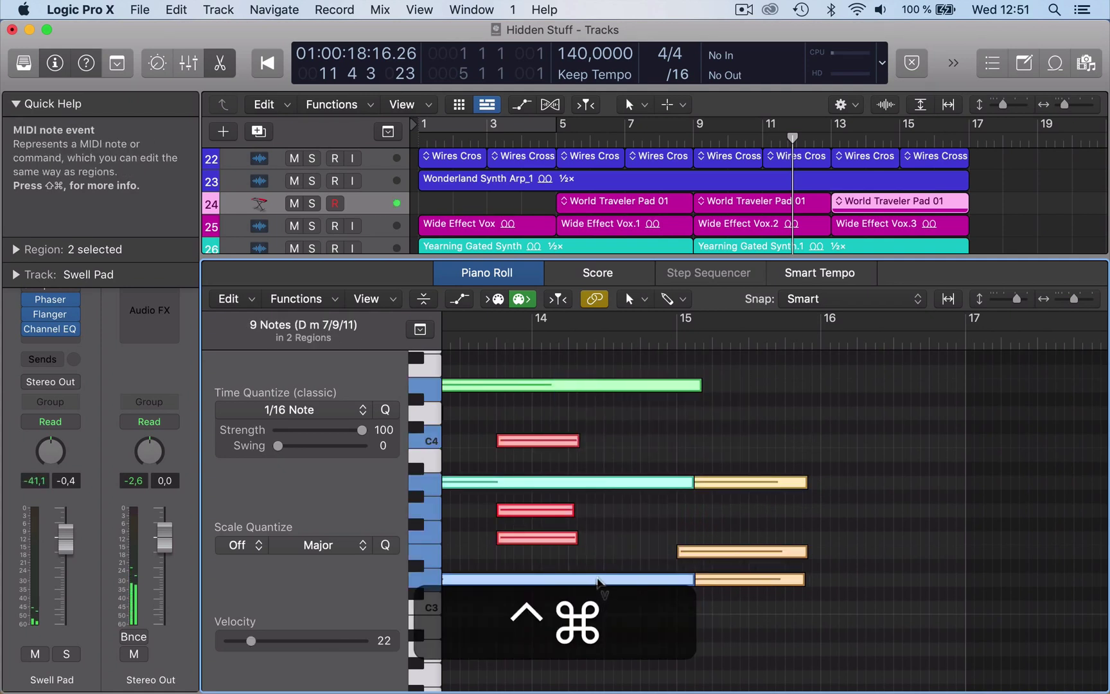
drag(597, 582, 595, 485)
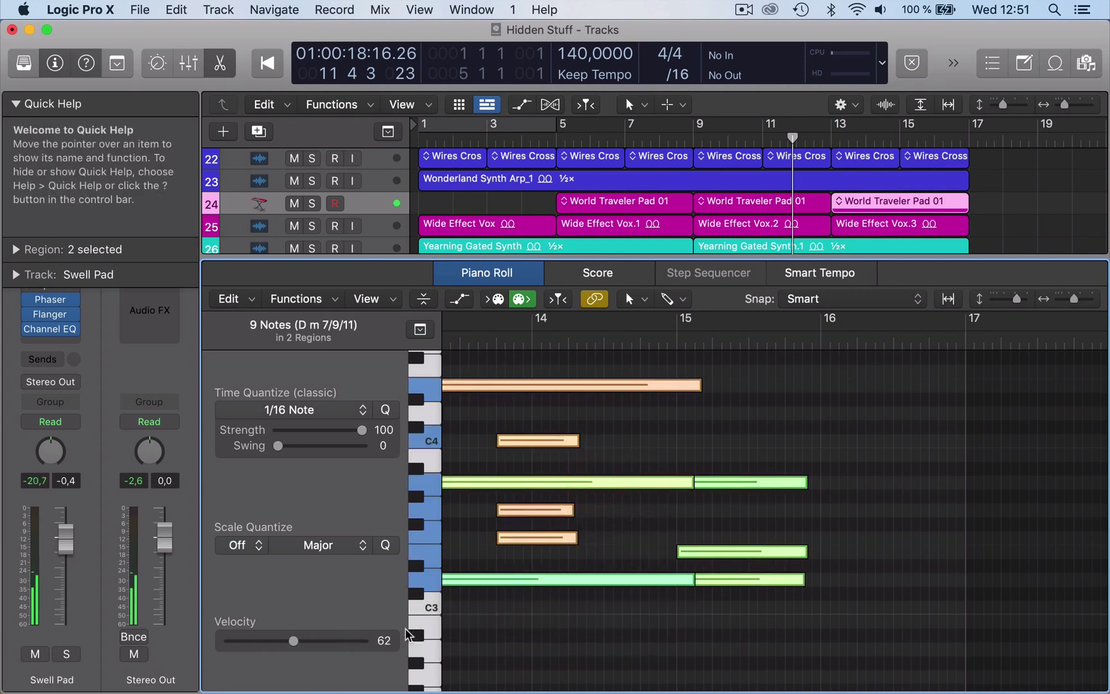